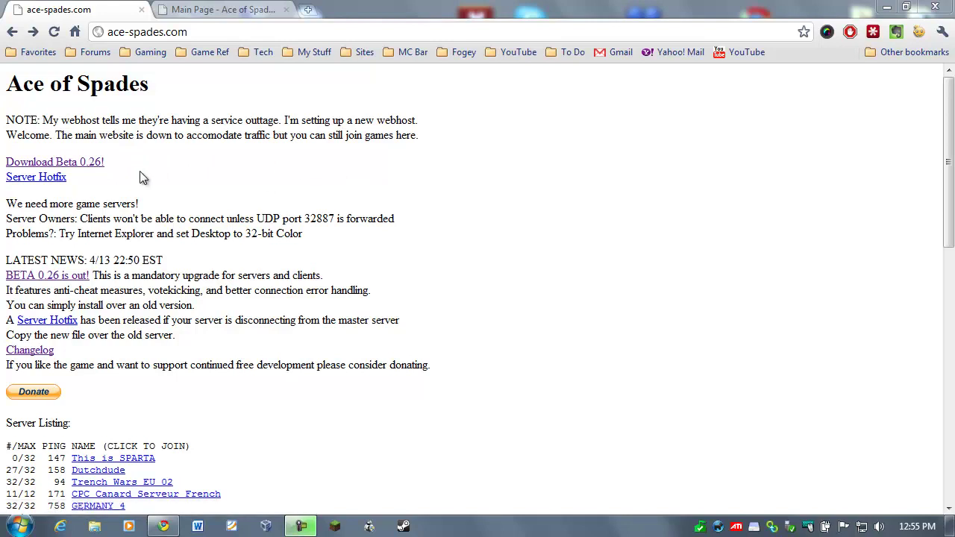
Download the Ace of Spades Beta 0.26 installer from MediaFire and save it as aos026install.msi in Chrome Downloads
left_click(94, 162)
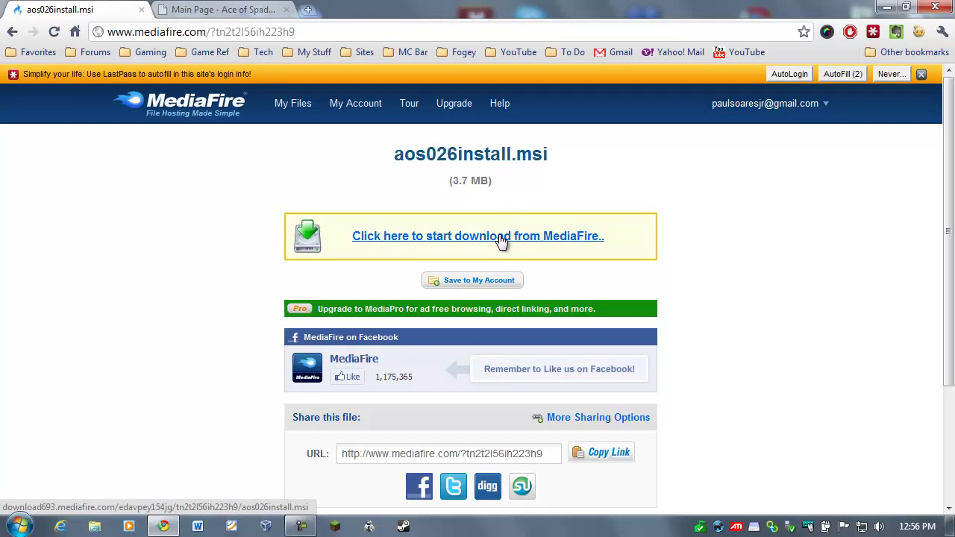
left_click(481, 242)
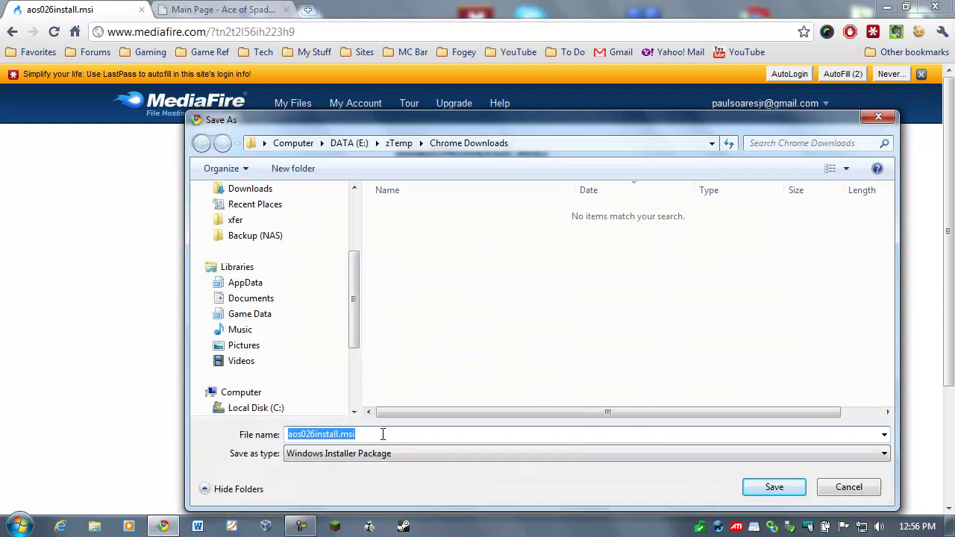
left_click(378, 434)
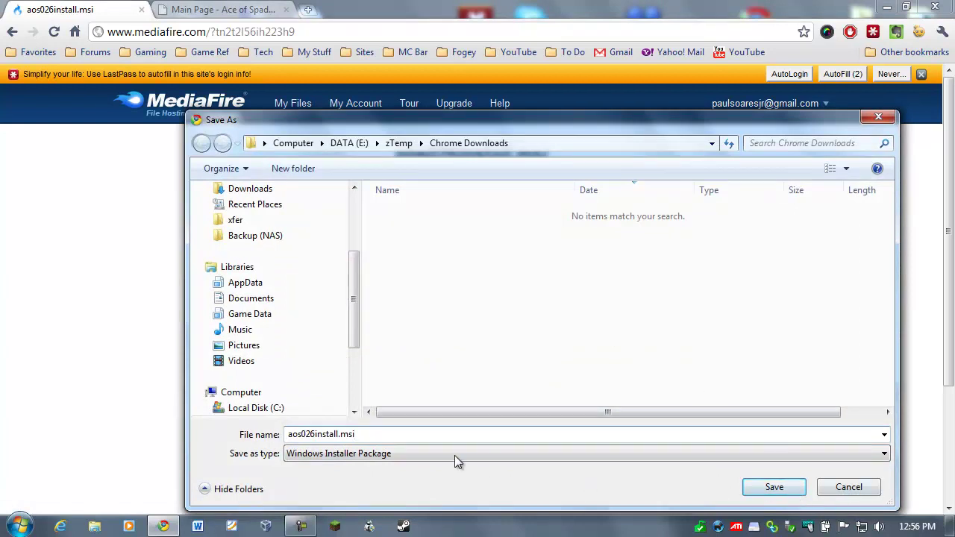
left_click(774, 487)
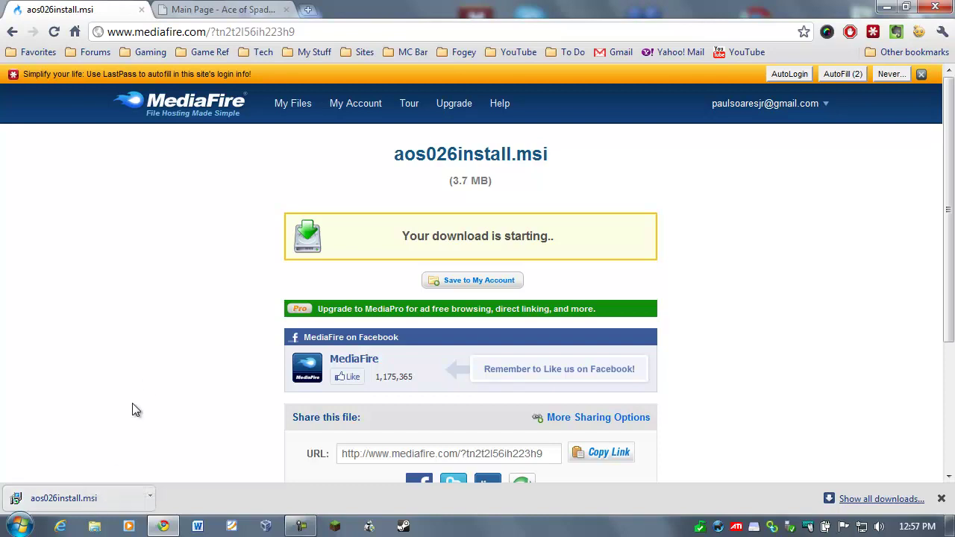
Run the downloaded aos026install.msi through to the modify, repair or remove options, and cancel the setup
left_click(89, 506)
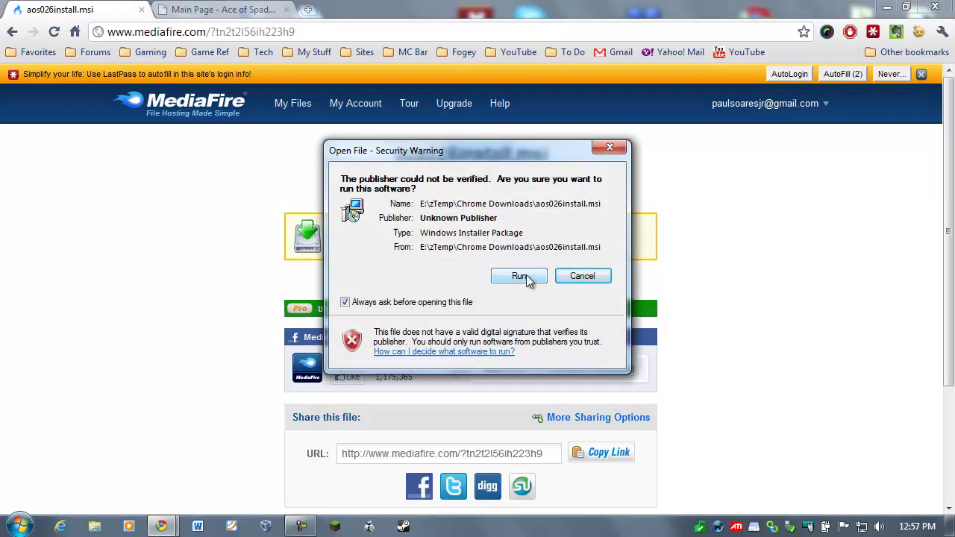
left_click(525, 274)
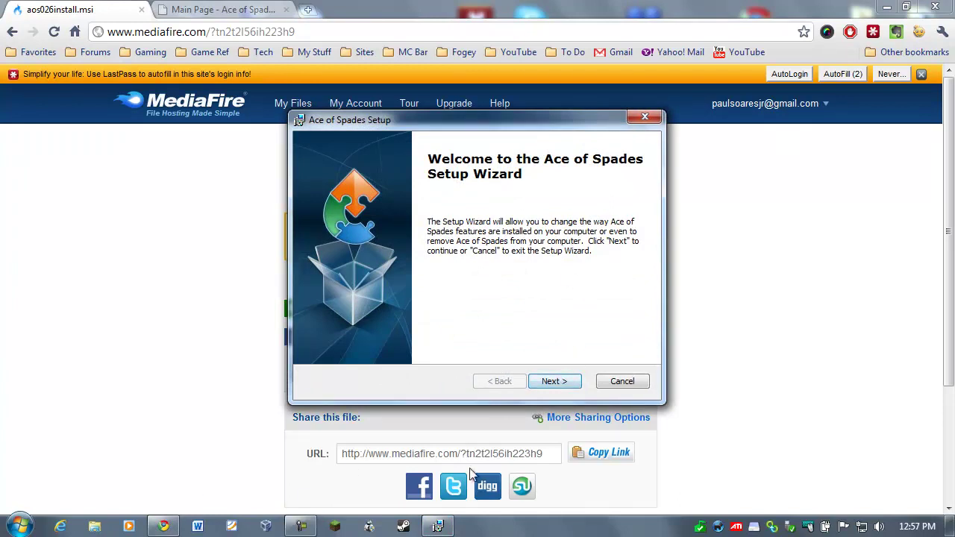
left_click(561, 382)
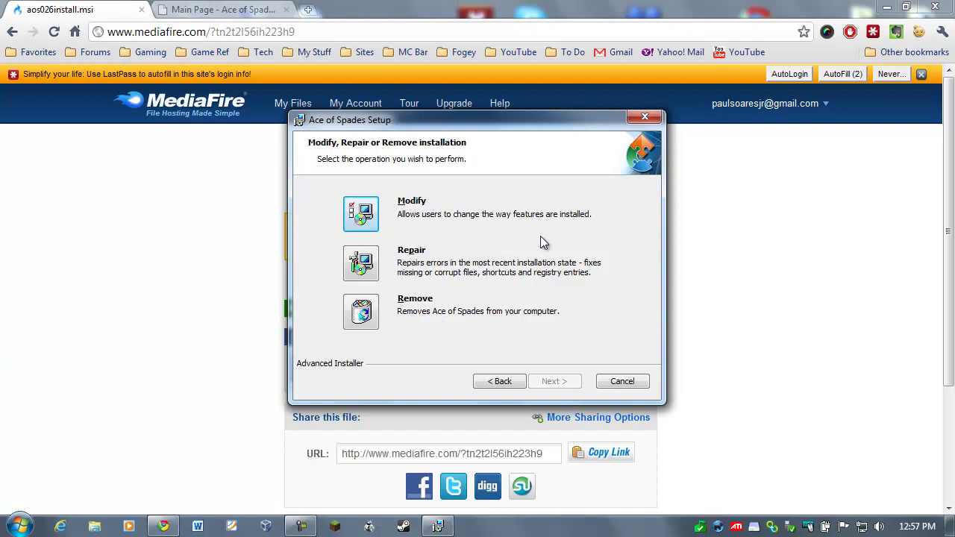
left_click(622, 382)
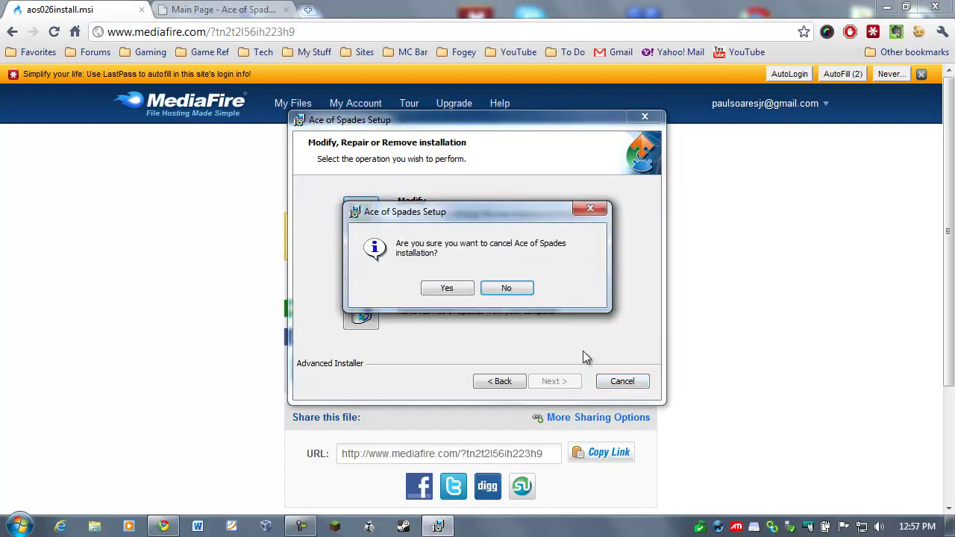
left_click(452, 290)
left_click(554, 379)
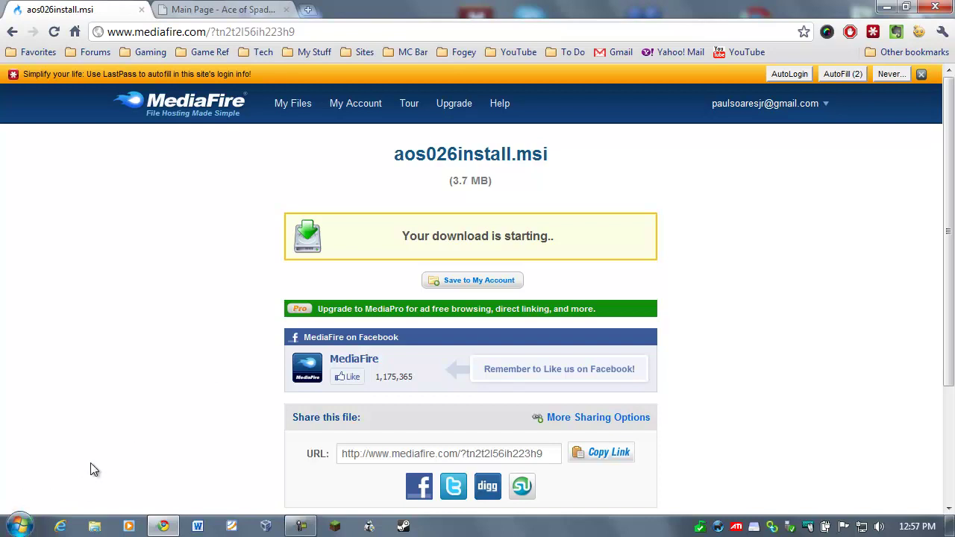
Launch the Play shortcut from the Ace of Spades program group to open the game's server page
left_click(19, 528)
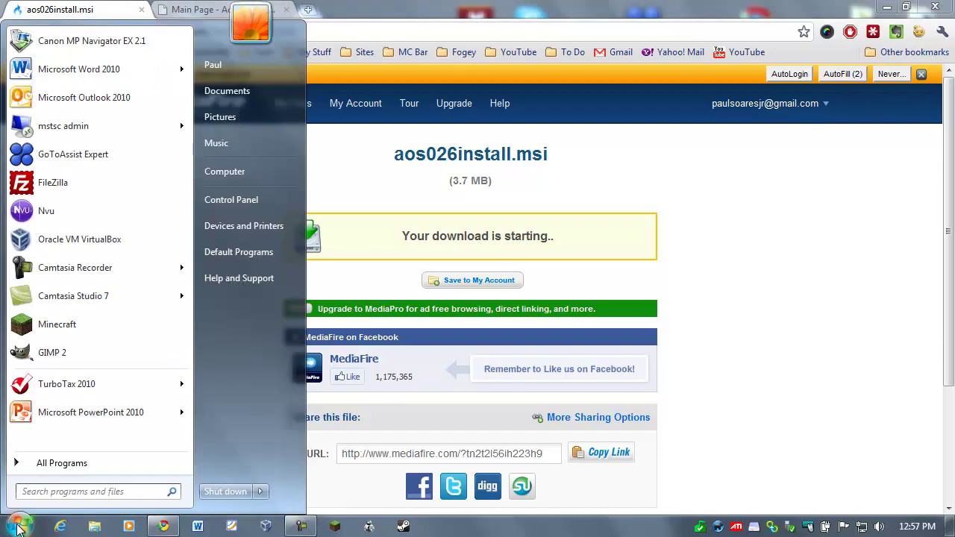
left_click(54, 465)
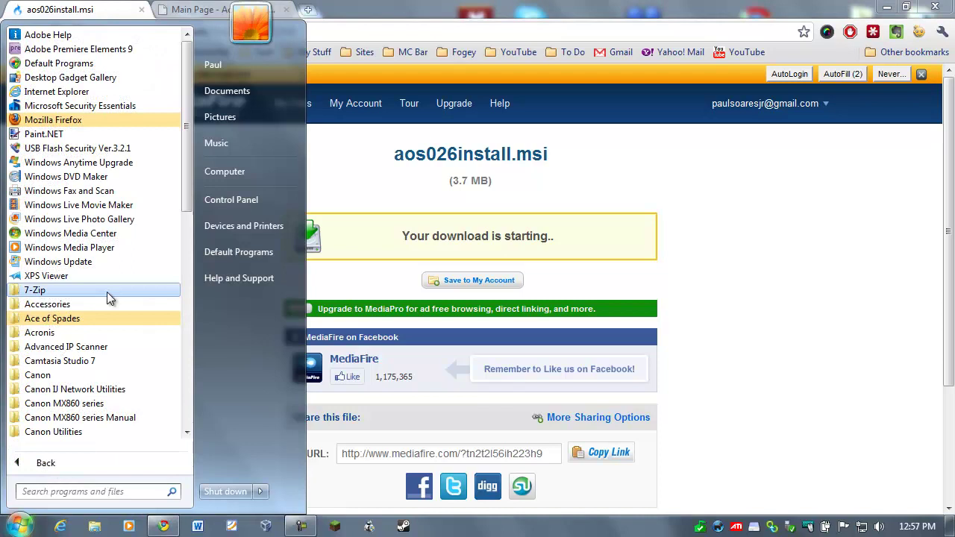
left_click(52, 319)
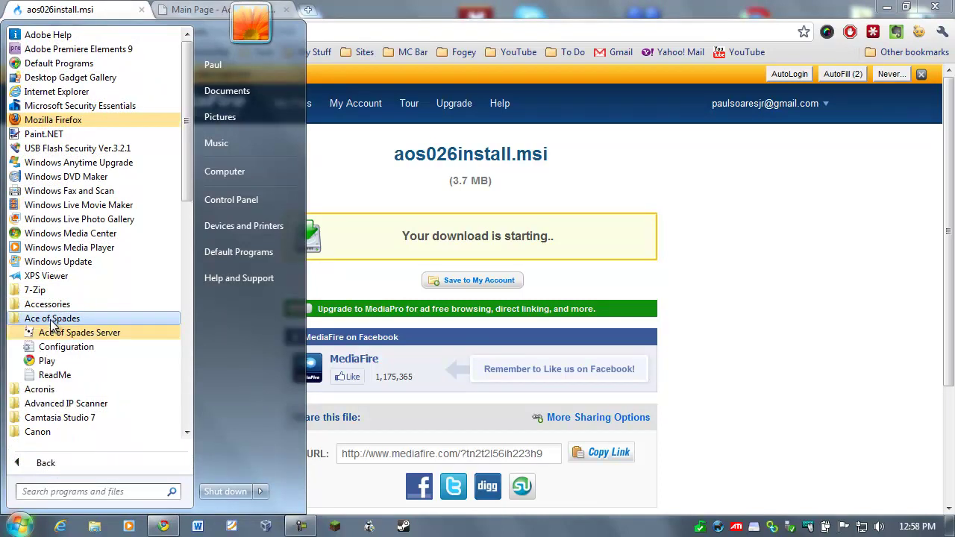
left_click(45, 361)
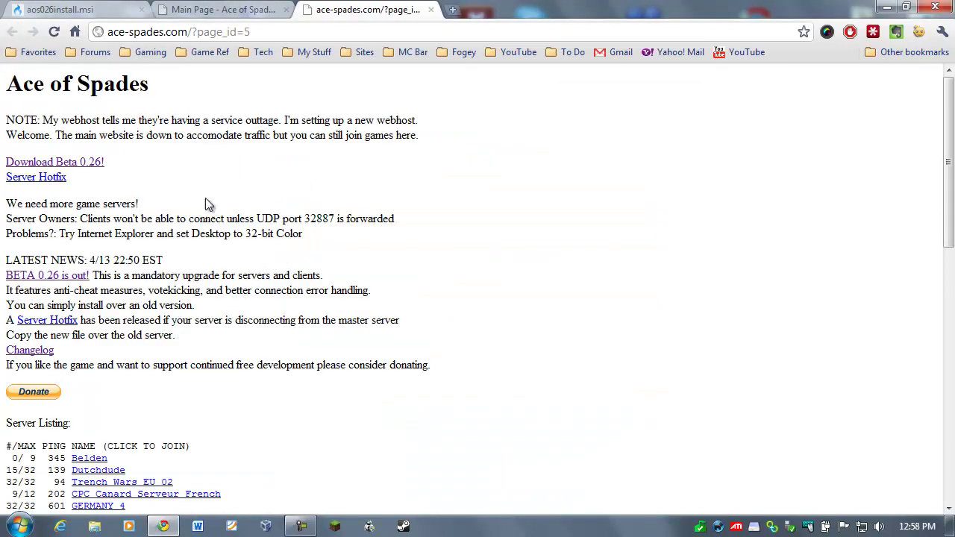
Look through the server listing for player counts, pings and server names
scroll(216, 177, "down", 2)
scroll(221, 176, "down", 2)
scroll(224, 178, "up", 4)
scroll(224, 273, "down", 7)
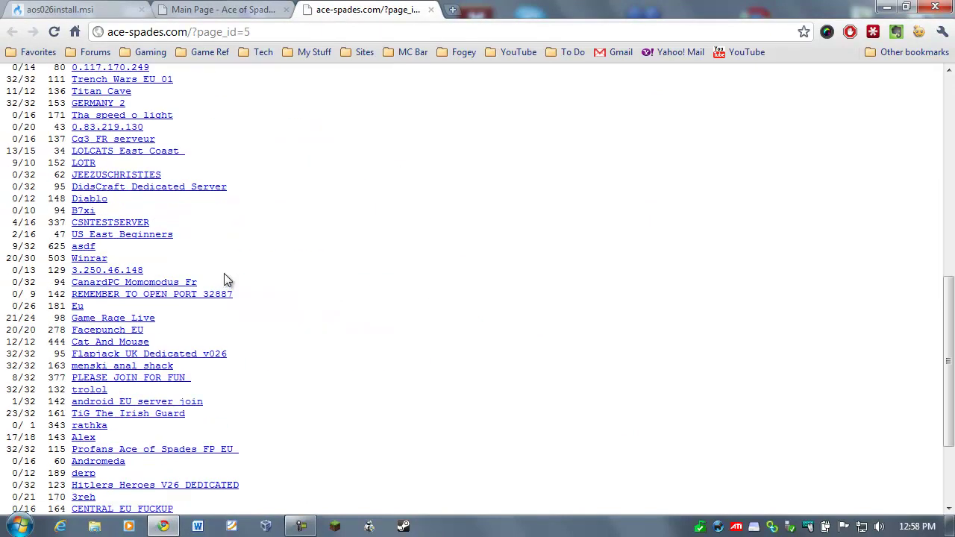
scroll(122, 249, "up", 7)
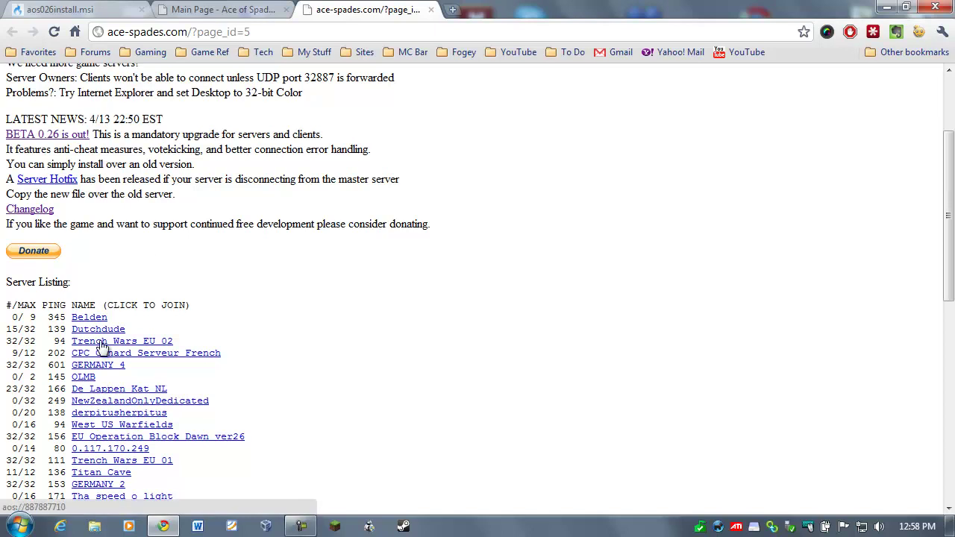
scroll(377, 255, "down", 3)
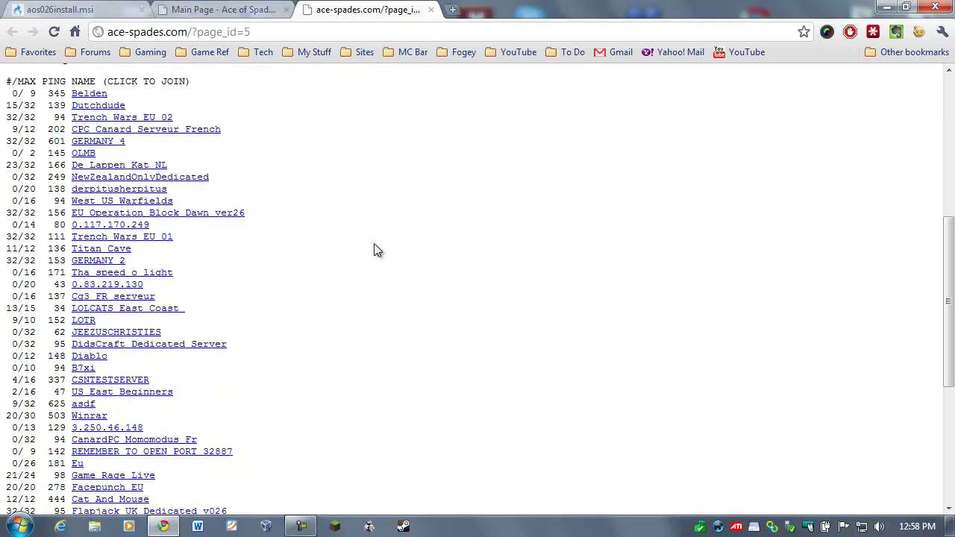
scroll(377, 250, "down", 4)
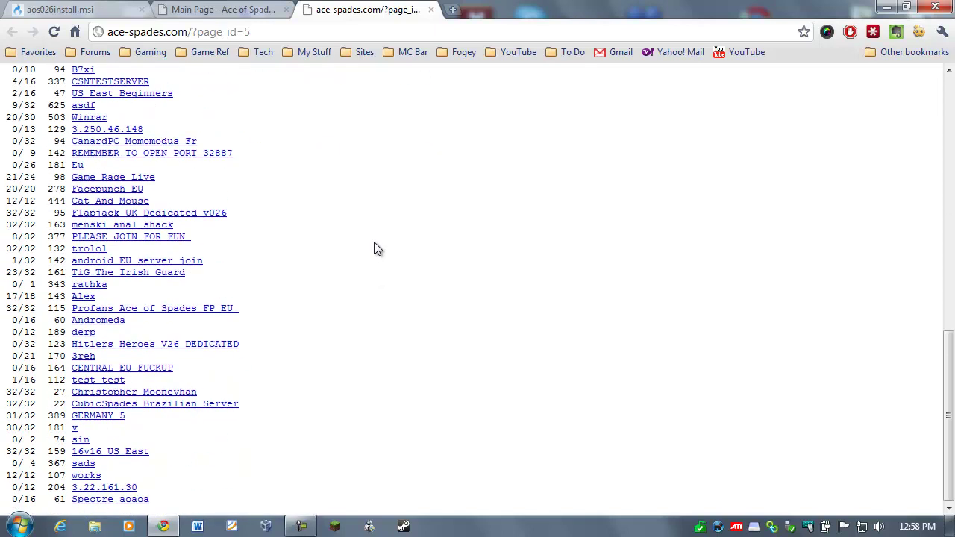
Open a Windows Explorer window for browsing the computer's drives
left_click(94, 526)
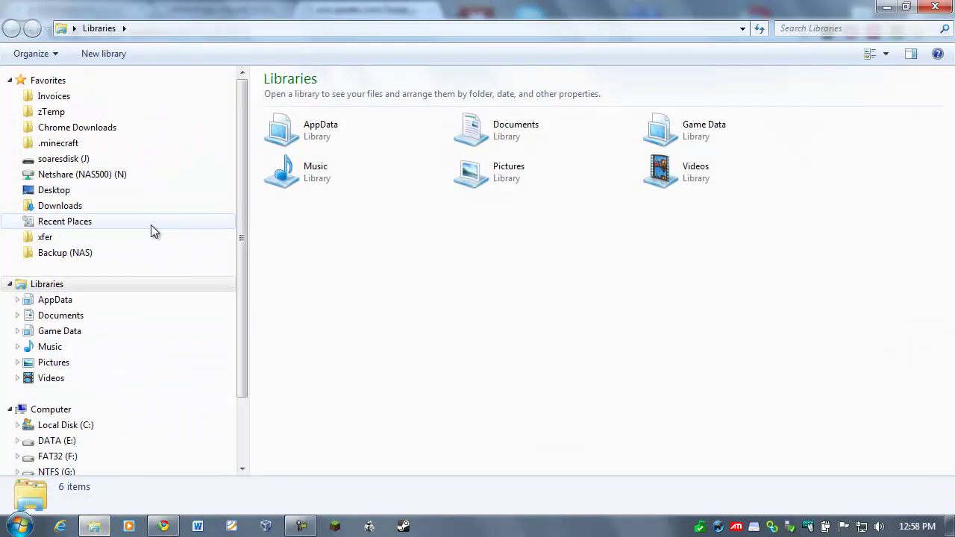
scroll(248, 217, "down", 1)
scroll(249, 227, "down", 1)
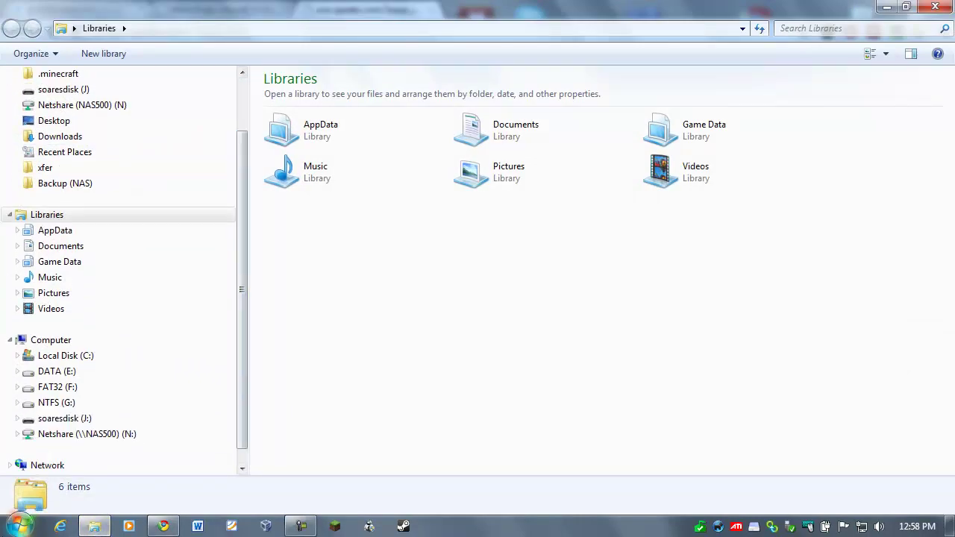
right_click(19, 527)
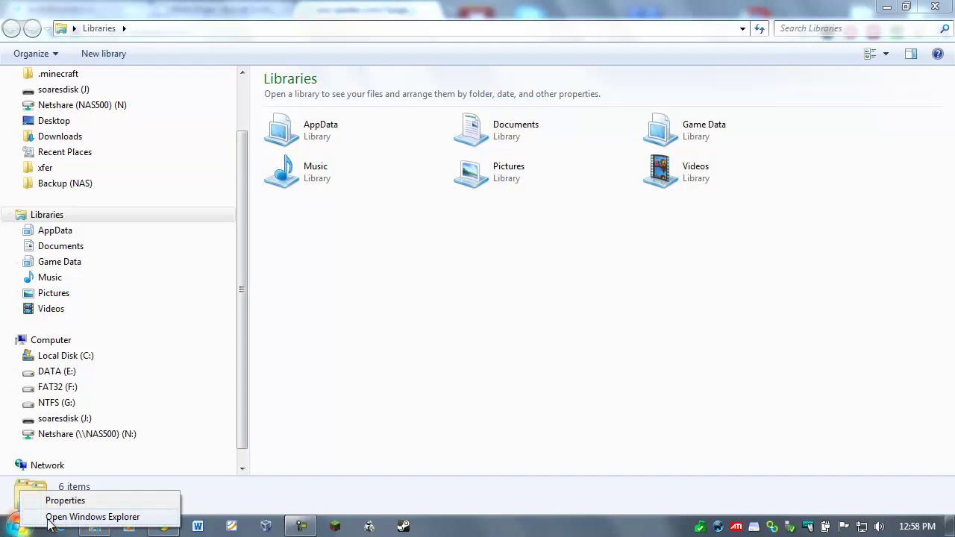
left_click(49, 517)
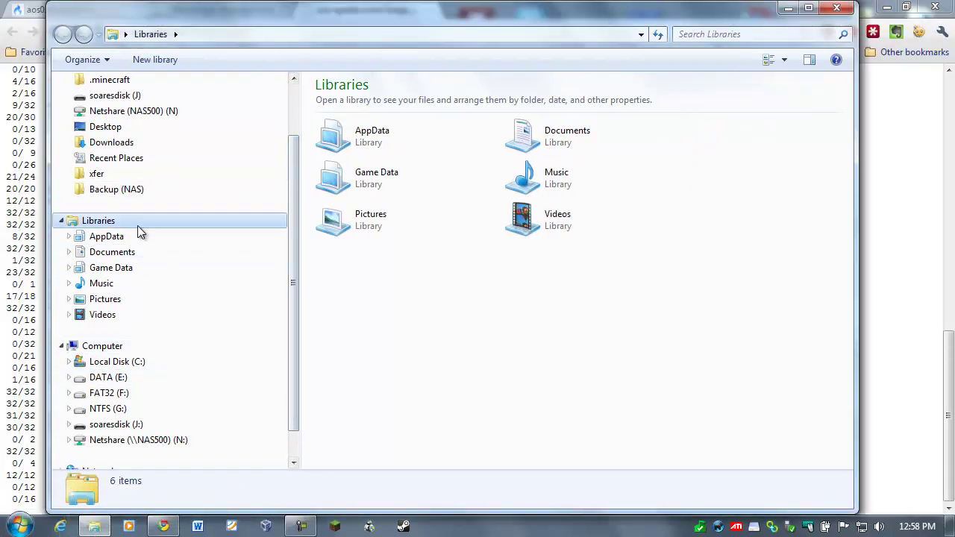
Browse to the Ace of Spades folder in Program Files on the DATA (E:) drive
left_click_drag(293, 276, 309, 334)
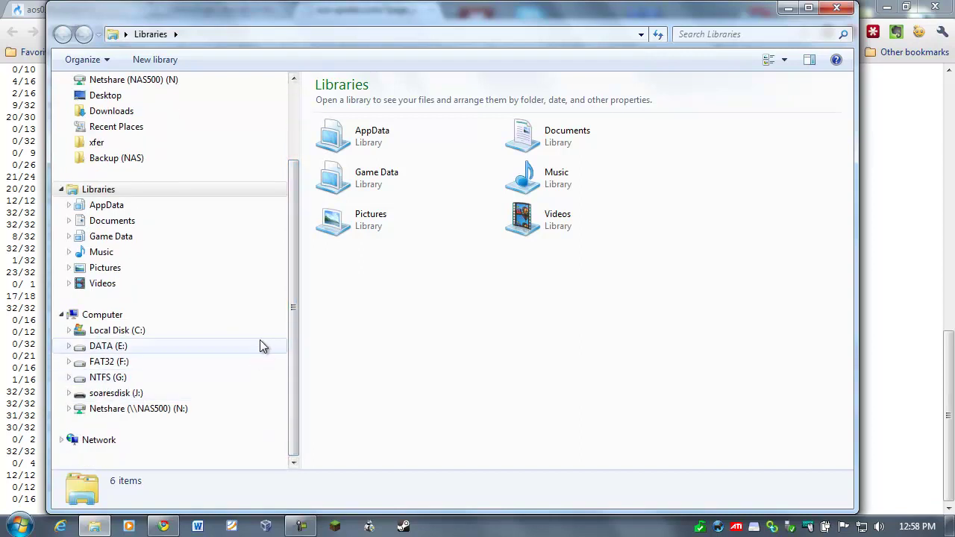
left_click(68, 330)
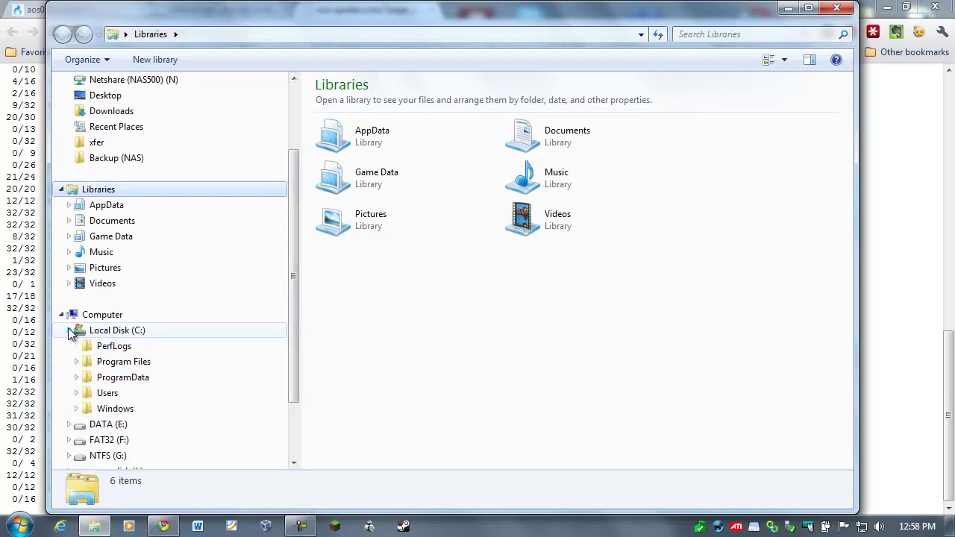
left_click(77, 361)
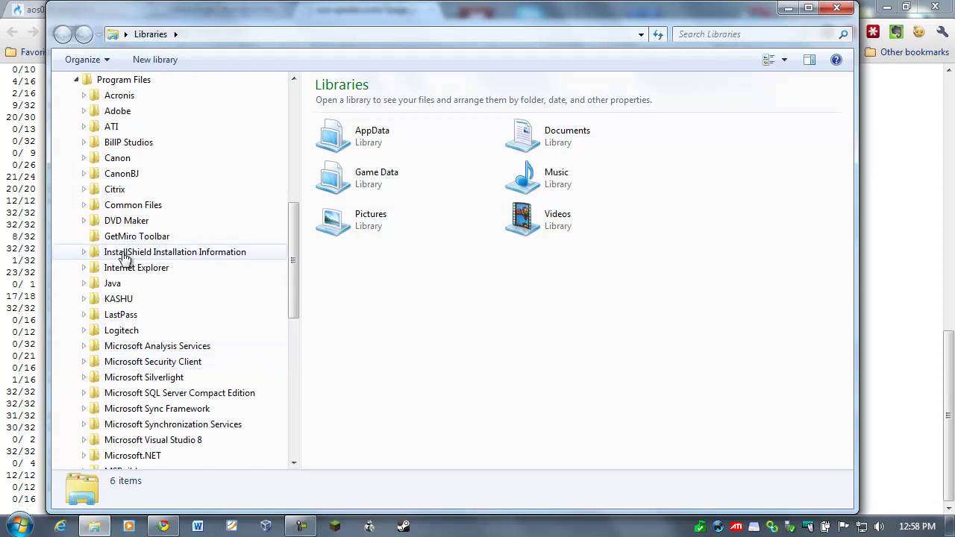
scroll(124, 249, "up", 3)
left_click(78, 235)
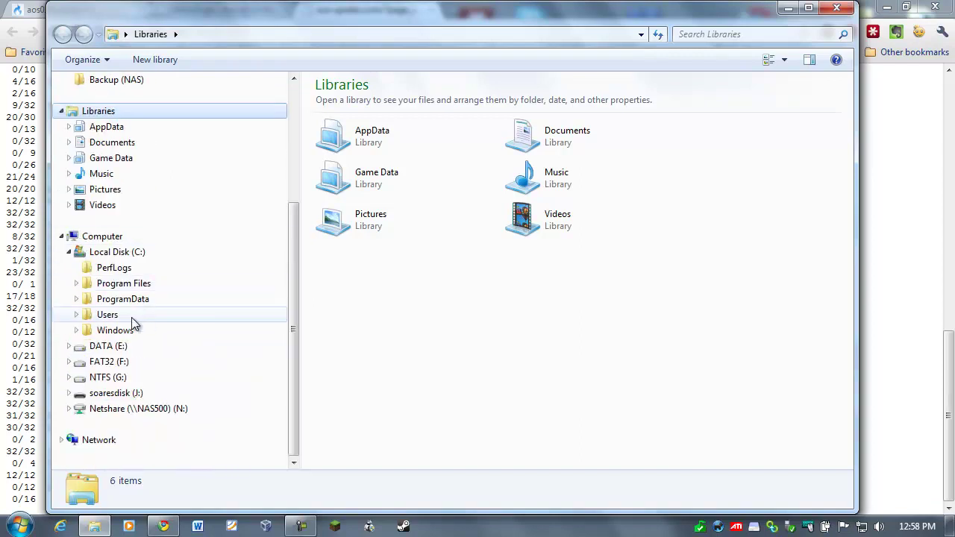
left_click(68, 345)
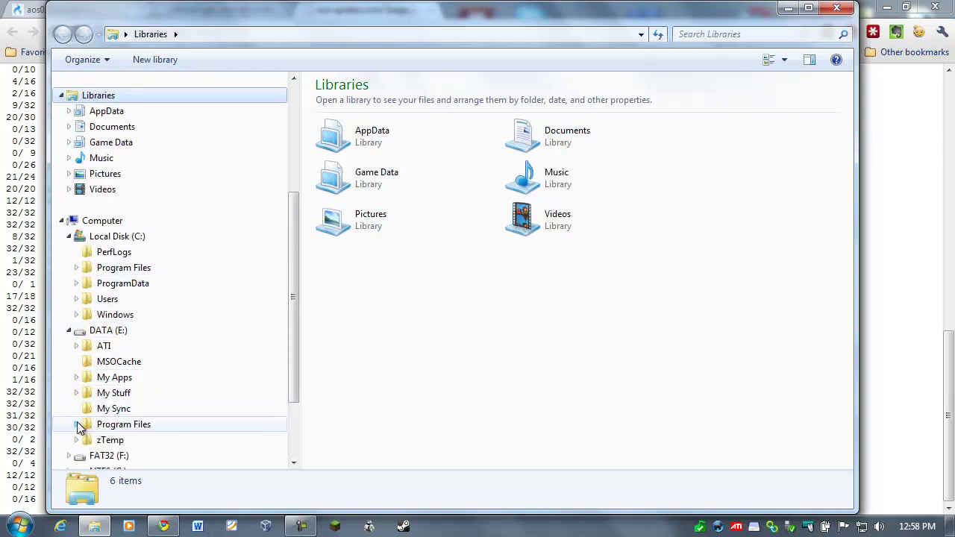
left_click(78, 424)
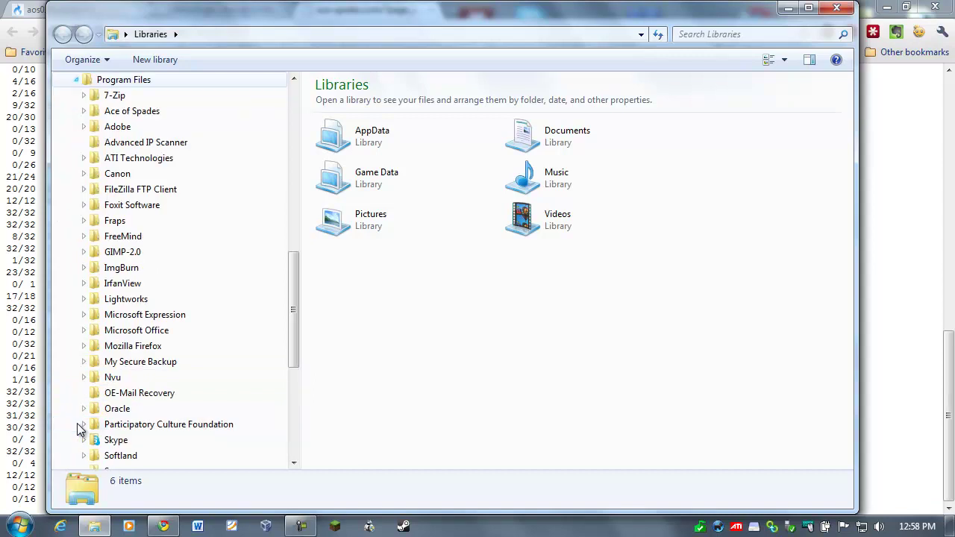
left_click(125, 114)
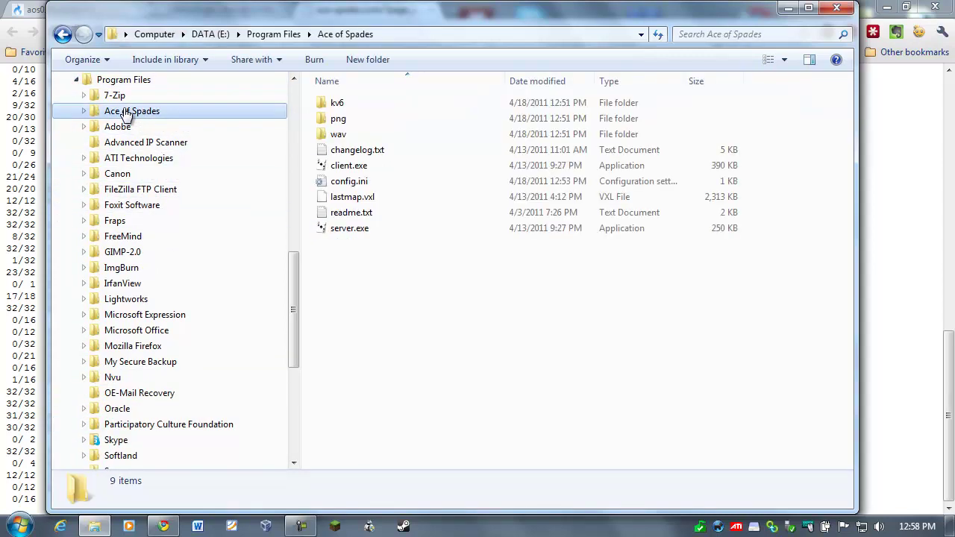
Look at the client.exe and server.exe applications in the Ace of Spades folder
left_click(350, 166)
left_click(356, 231)
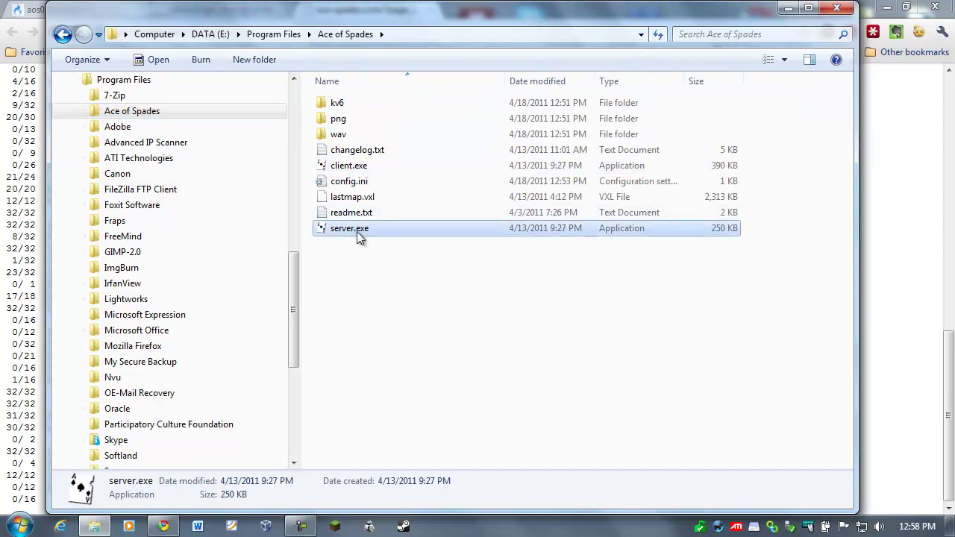
left_click(391, 254)
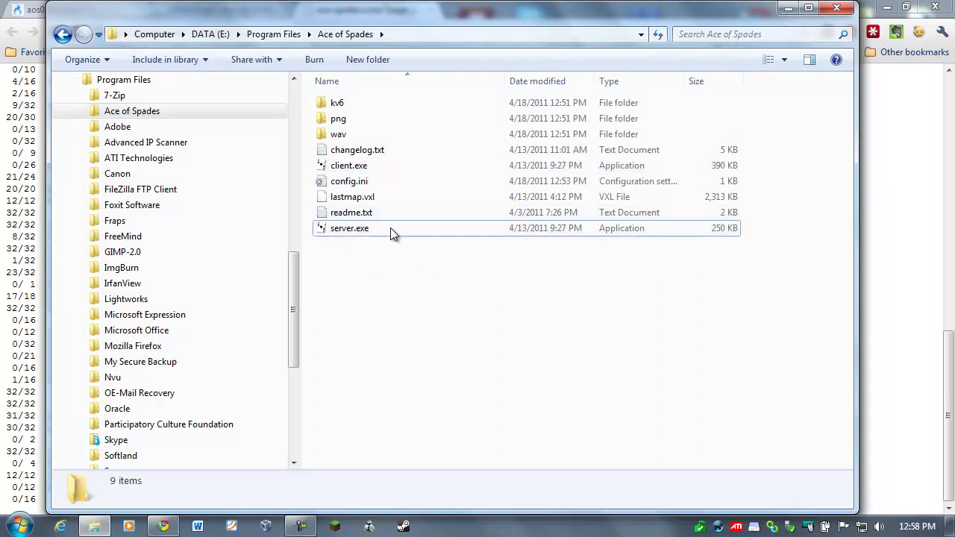
left_click(375, 166)
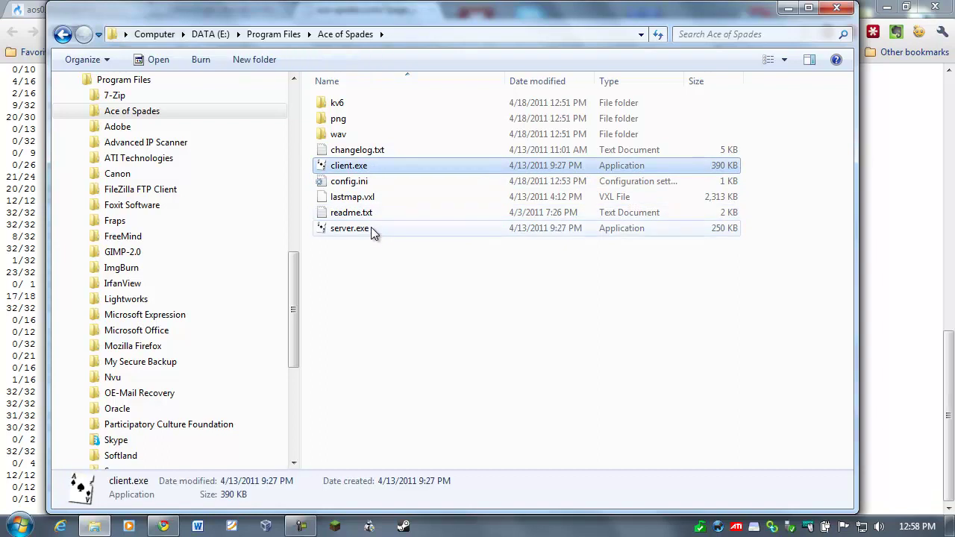
Open config.ini for editing and replace the value on its name line with the player's own first name
left_click(364, 183)
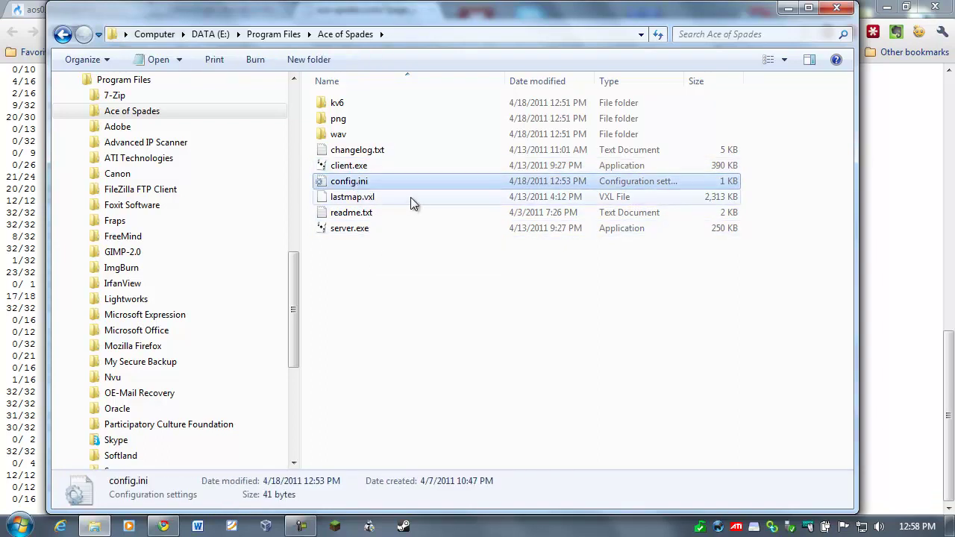
double_click(343, 187)
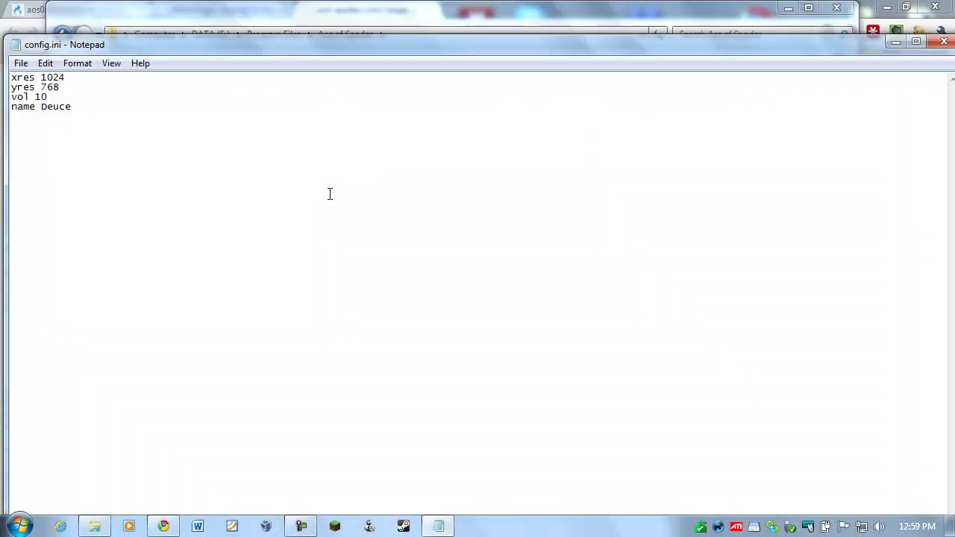
left_click_drag(76, 106, 42, 105)
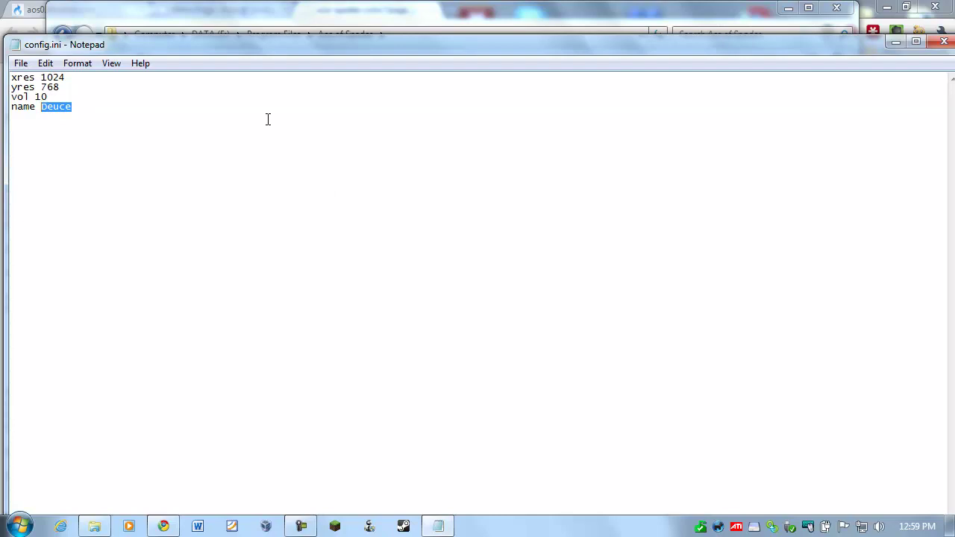
type("Paul")
left_click_drag(70, 77, 43, 78)
left_click(73, 84)
left_click_drag(142, 48, 144, 34)
left_click(77, 93)
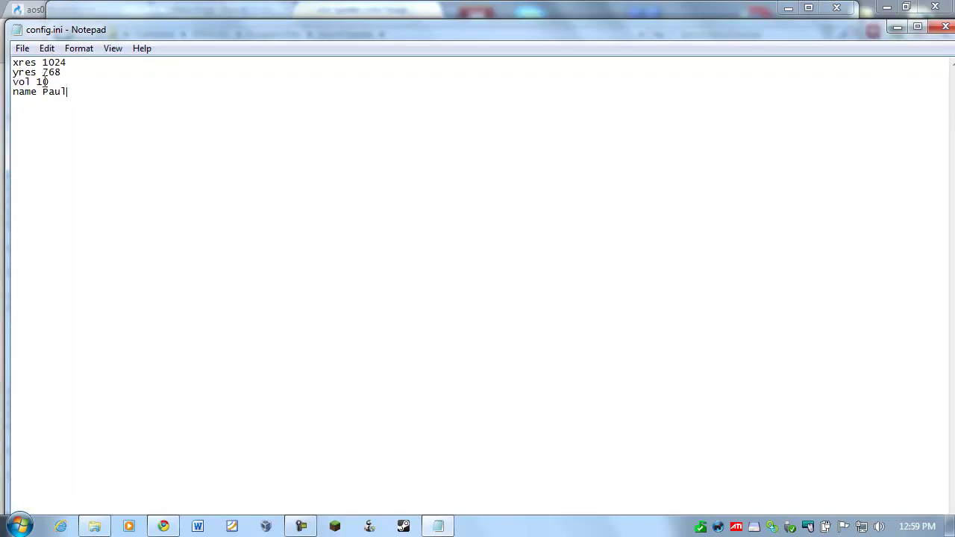
Set the vol value in config.ini to 5, save the file and close it
left_click_drag(49, 81, 38, 80)
type("5")
left_click(22, 48)
left_click(45, 98)
left_click(945, 30)
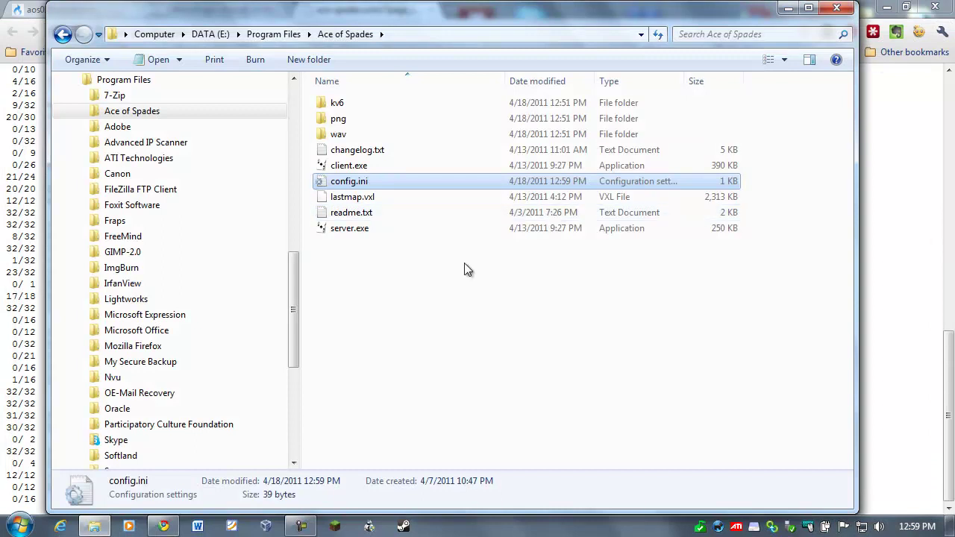
Try allowing the Users group full control in the Ace of Spades folder's security permissions, and close the folder's properties
right_click(130, 117)
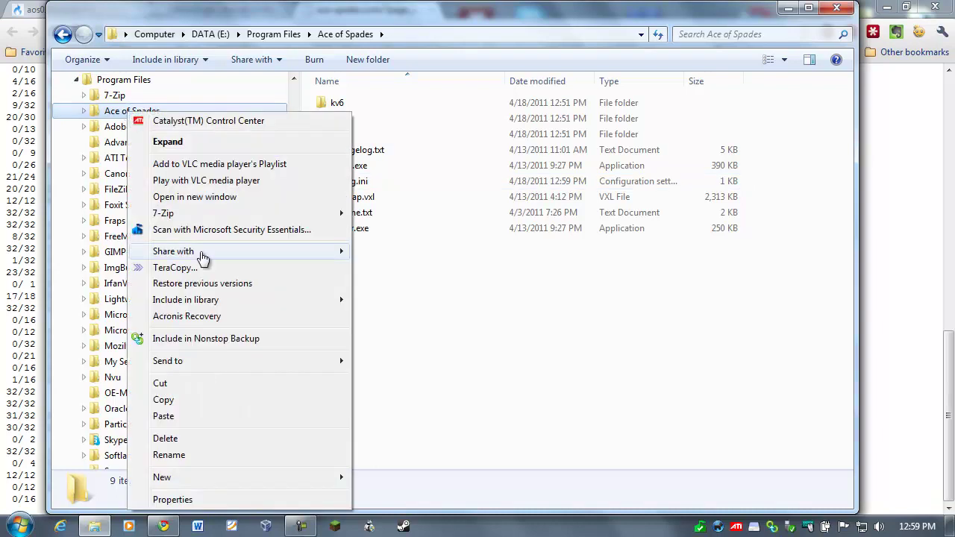
left_click(227, 504)
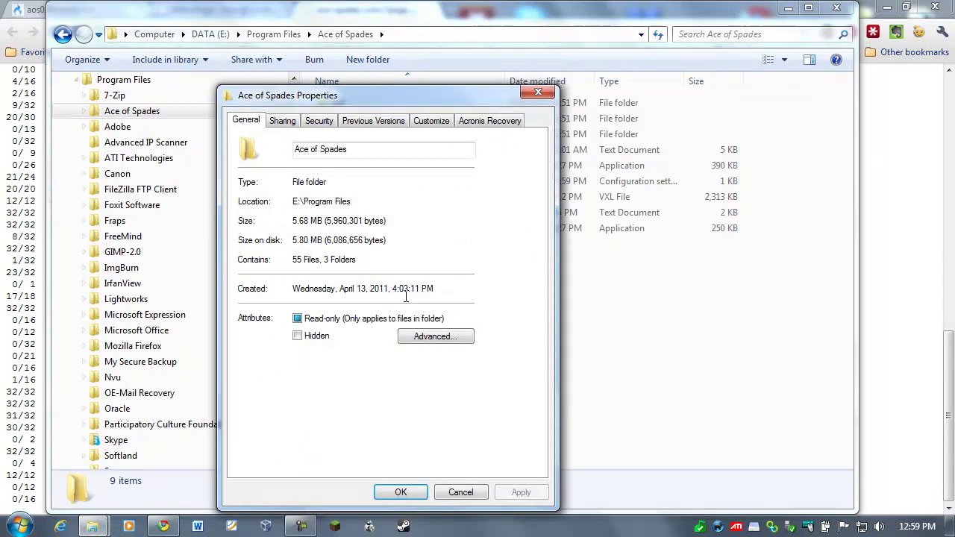
left_click(328, 121)
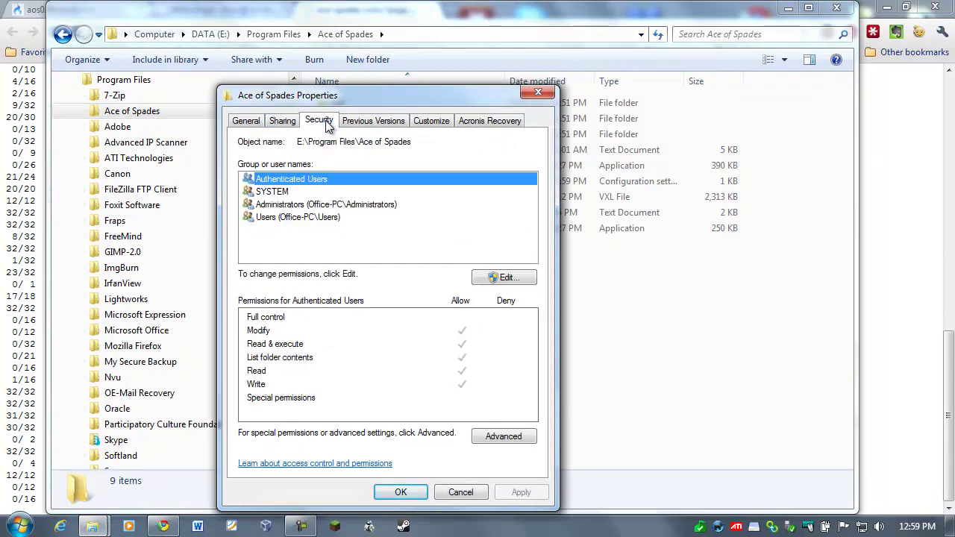
left_click(511, 280)
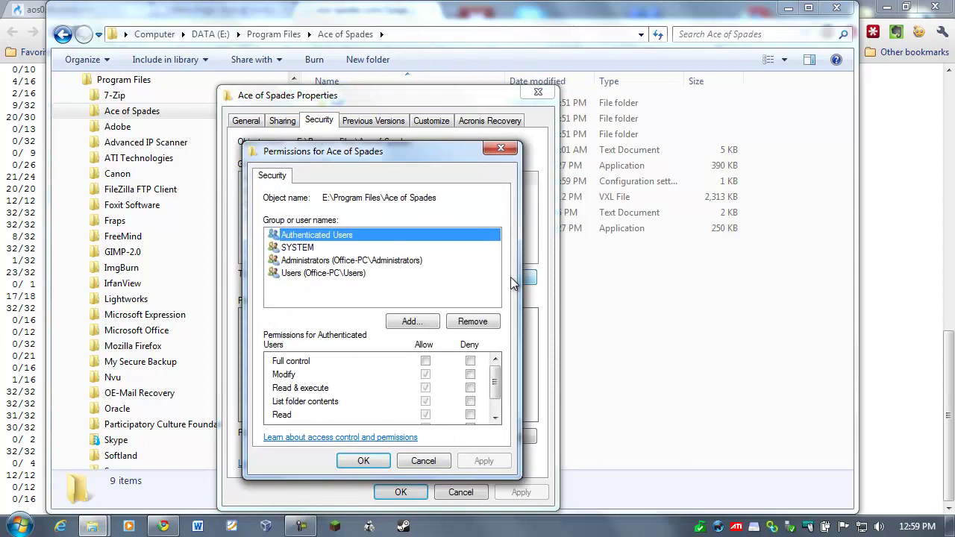
key("End")
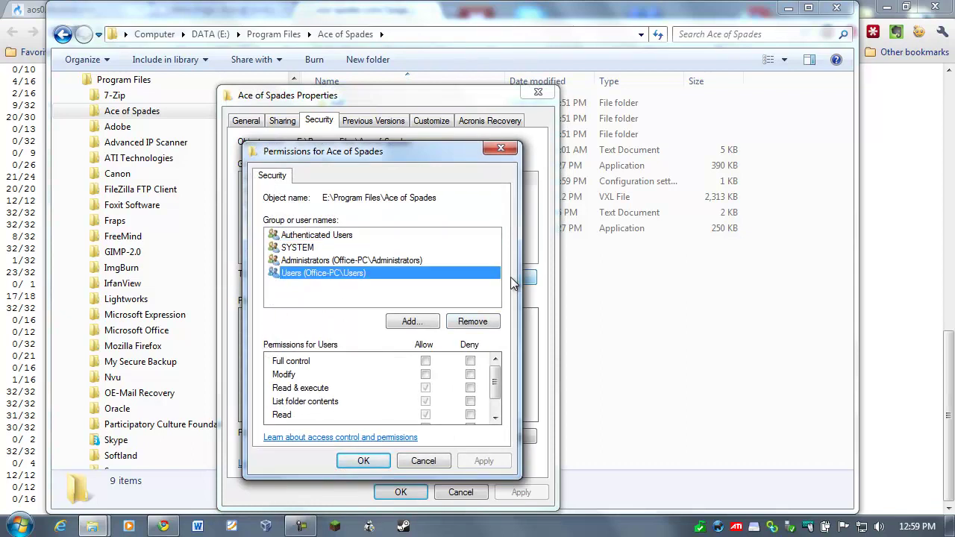
key("Tab")
key("Tab")
key("Tab")
key("space")
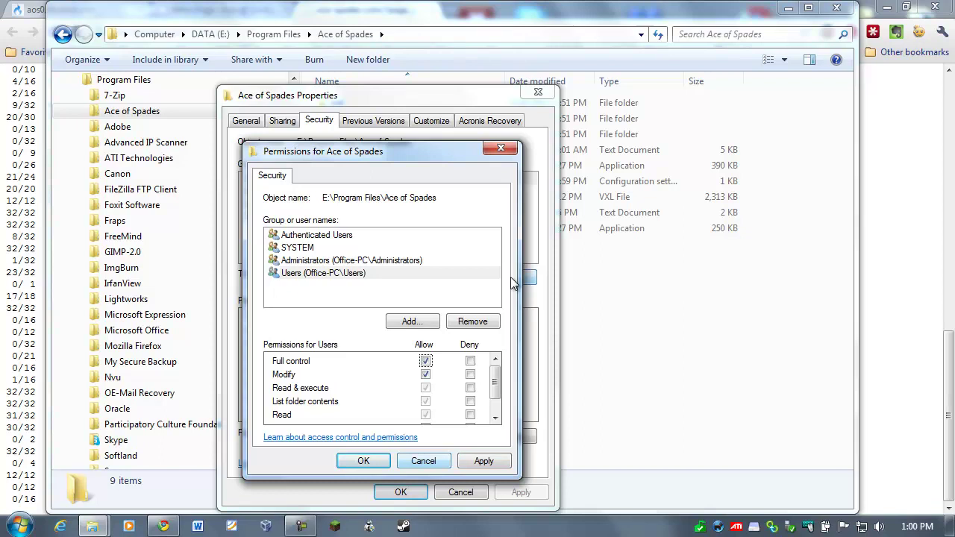
key("Return")
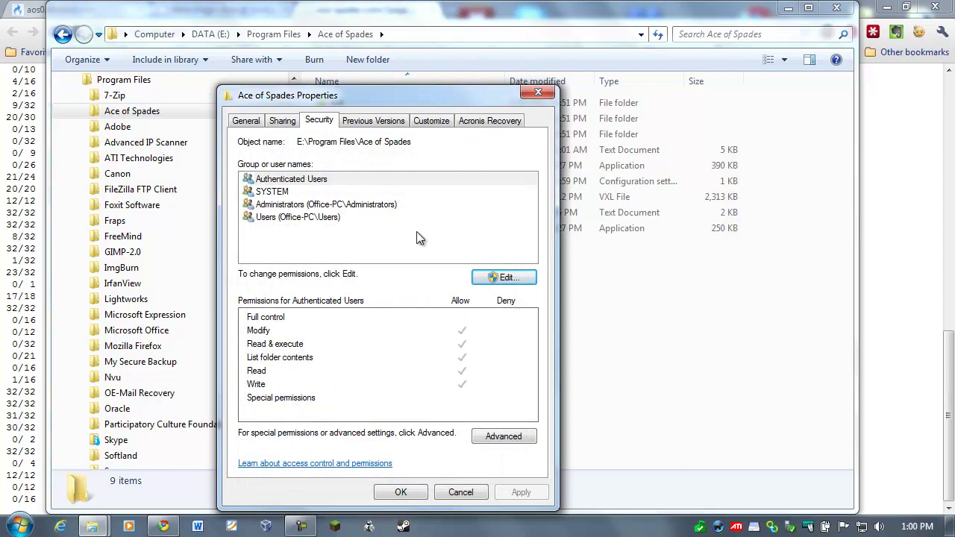
left_click(454, 492)
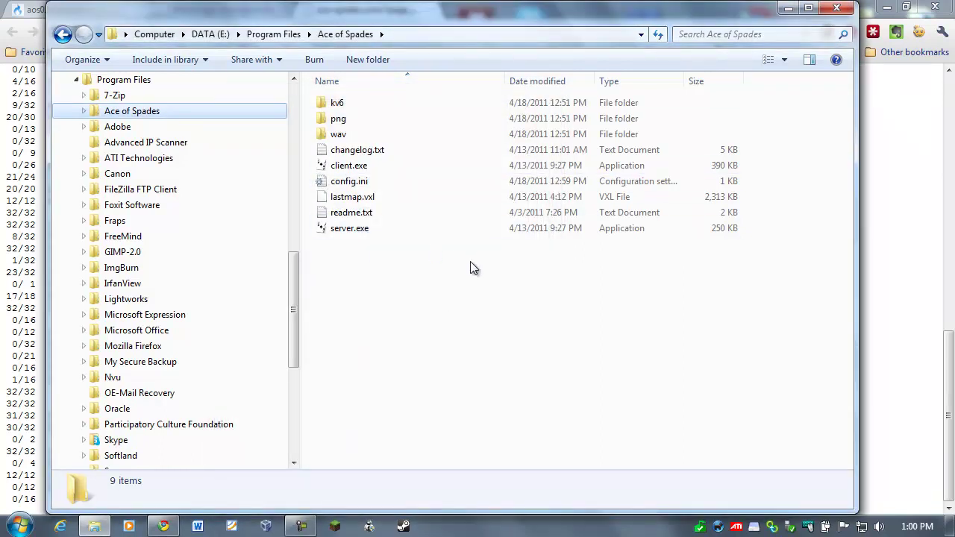
Select config.ini in the Ace of Spades folder and close the Explorer window
left_click(350, 181)
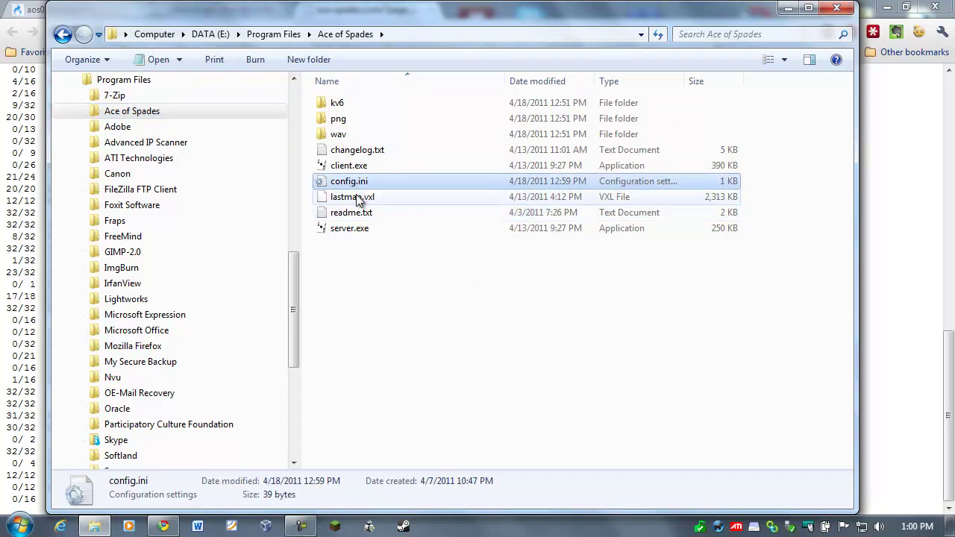
left_click(358, 198)
left_click(358, 183)
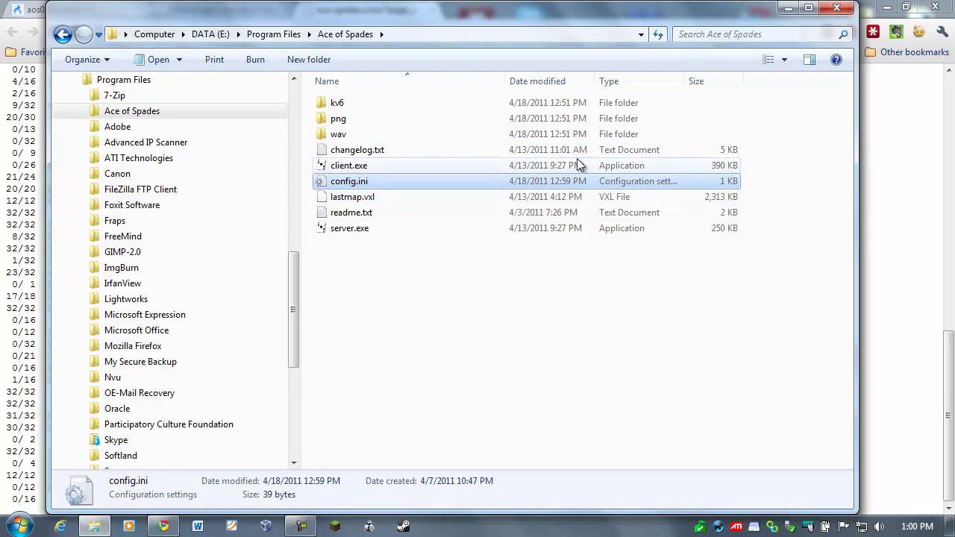
left_click(839, 13)
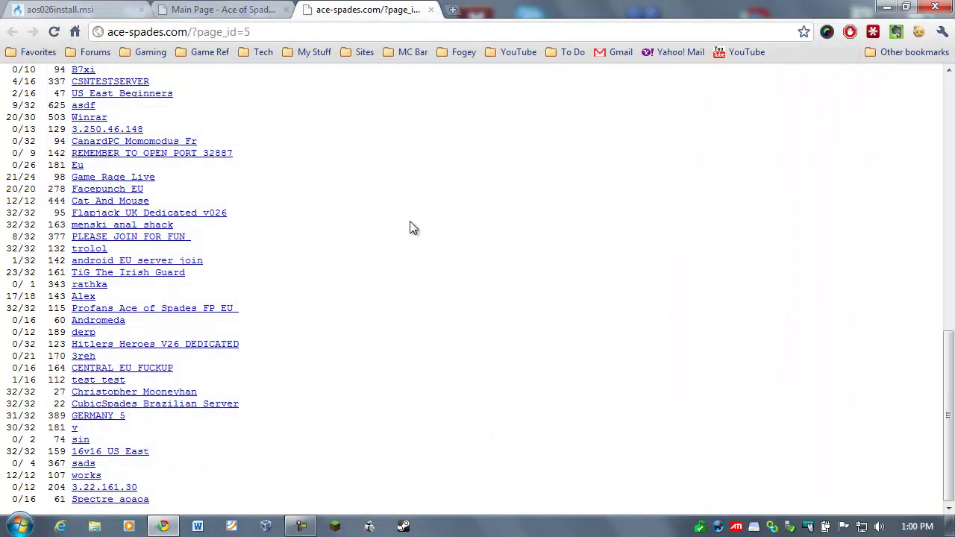
Look over the news, troubleshooting notes and server listing on the ace-spades.com page
scroll(416, 251, "up", 9)
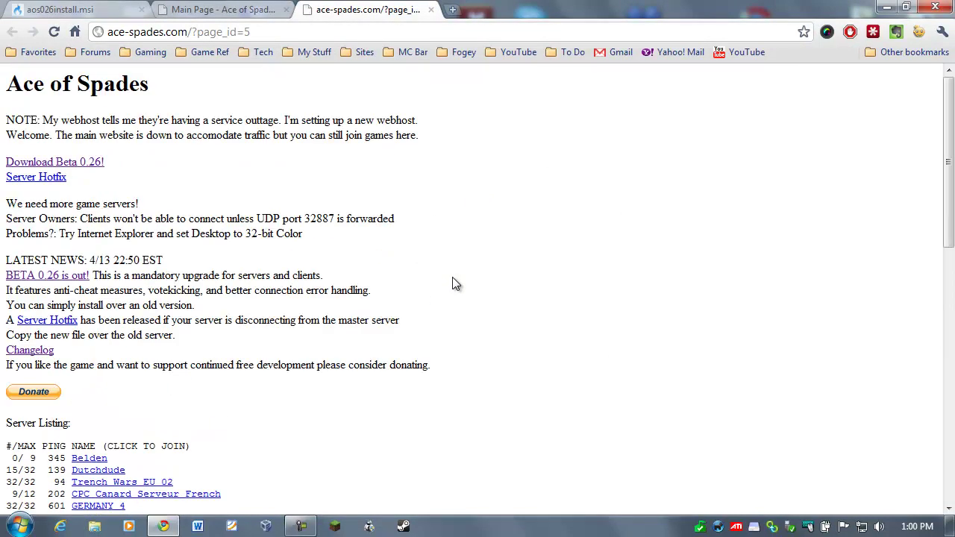
scroll(455, 277, "down", 15)
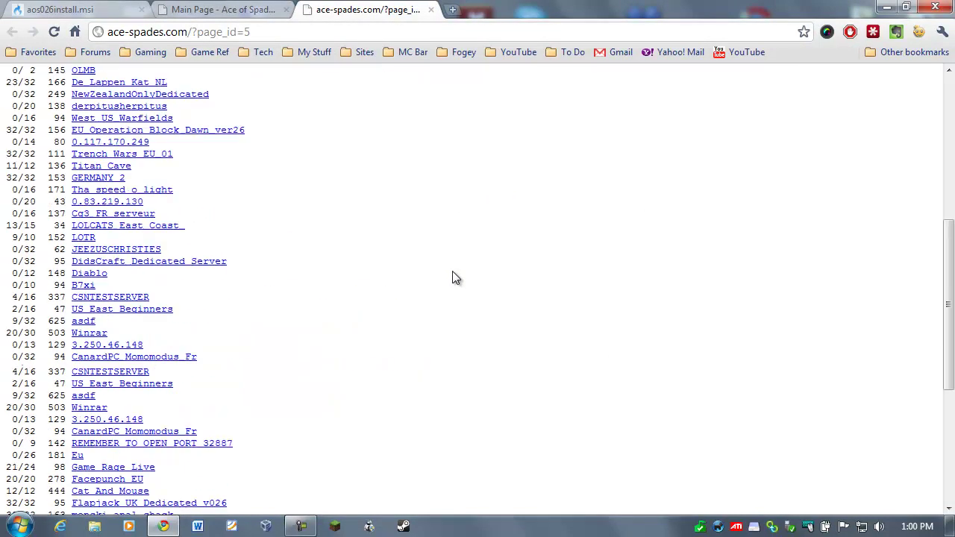
scroll(455, 277, "up", 15)
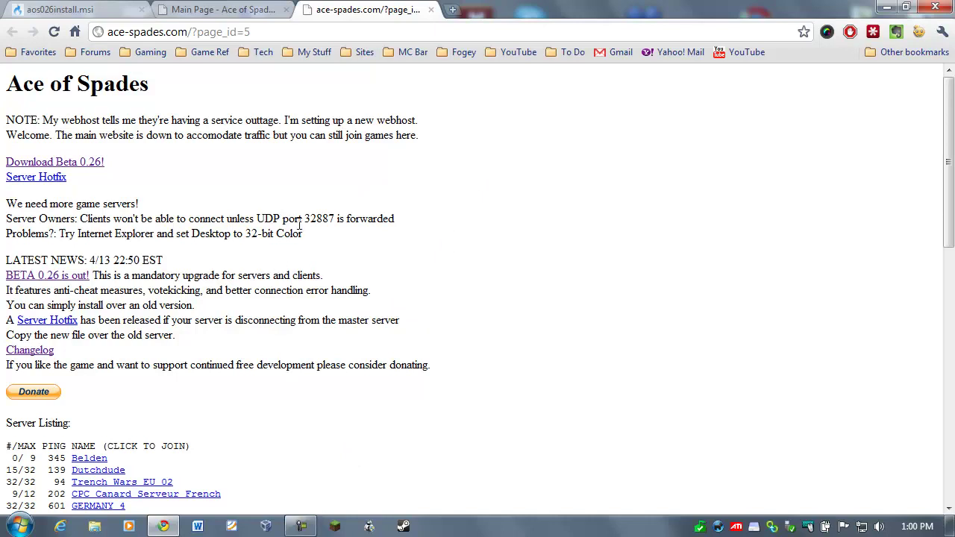
scroll(299, 223, "down", 5)
scroll(299, 224, "down", 1)
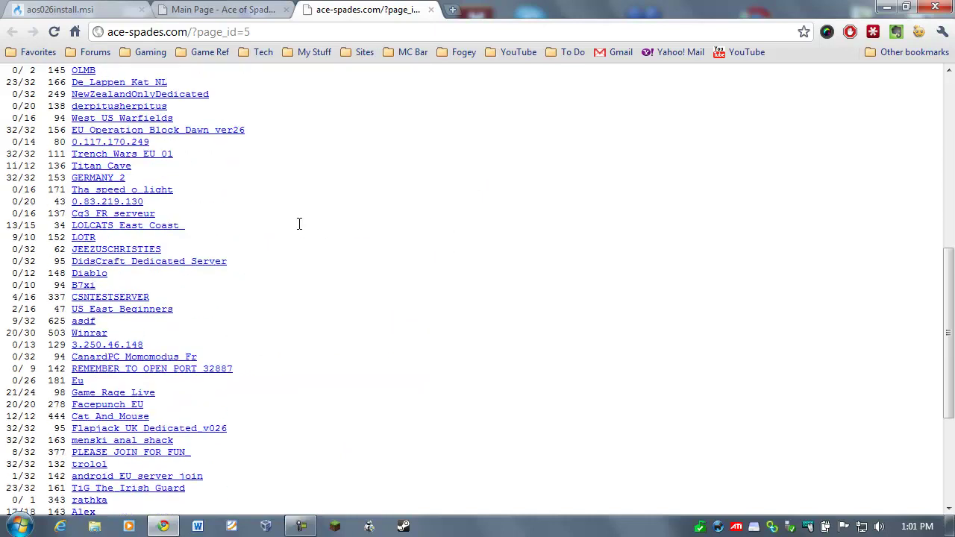
scroll(330, 229, "up", 6)
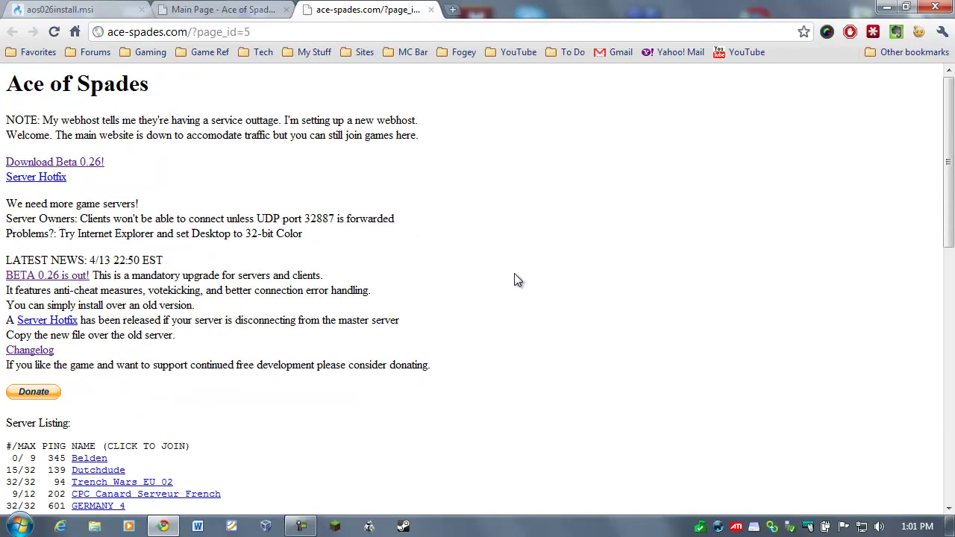
scroll(499, 288, "down", 4)
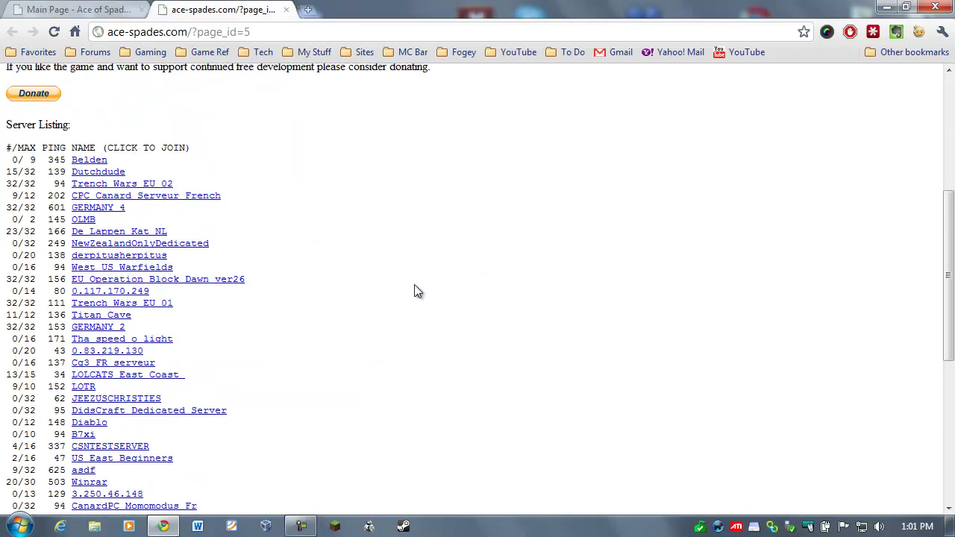
scroll(403, 290, "up", 3)
scroll(406, 278, "down", 1)
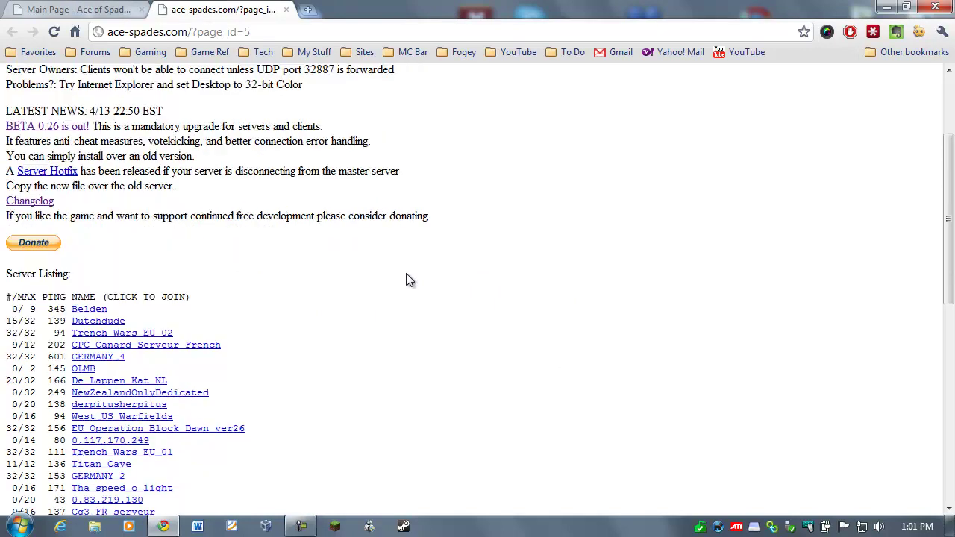
Switch to the Ace of Spades Wiki main page and open the Basics of AoS guide
left_click(98, 12)
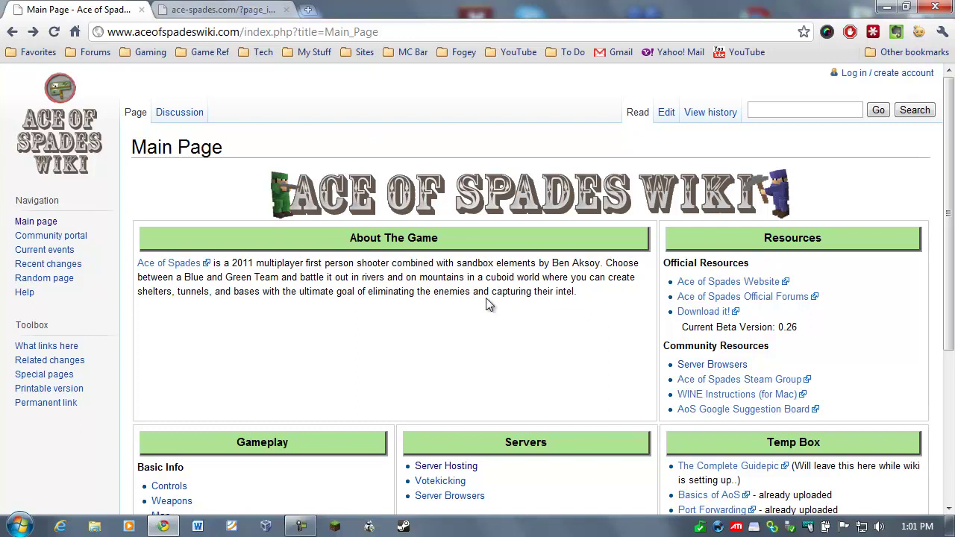
scroll(486, 302, "down", 2)
scroll(485, 303, "down", 1)
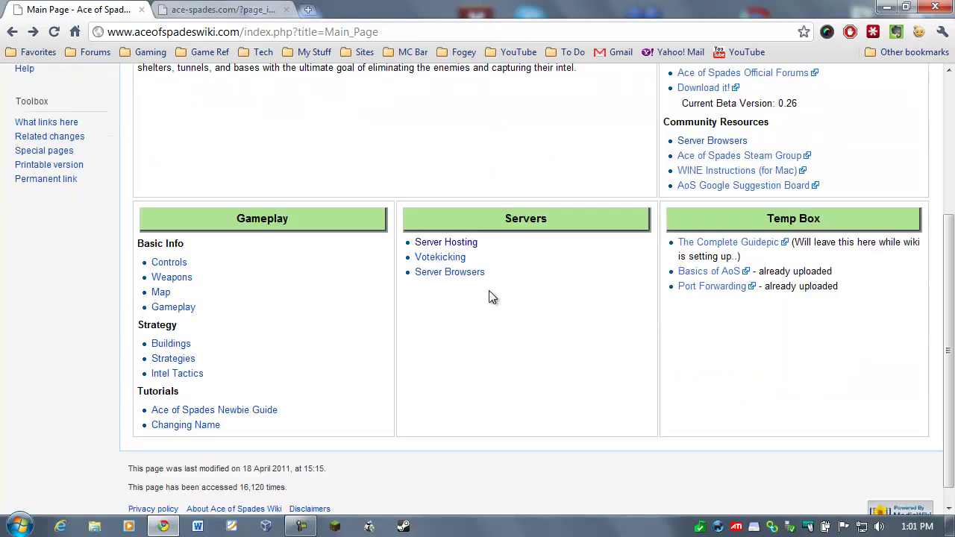
left_click(708, 272)
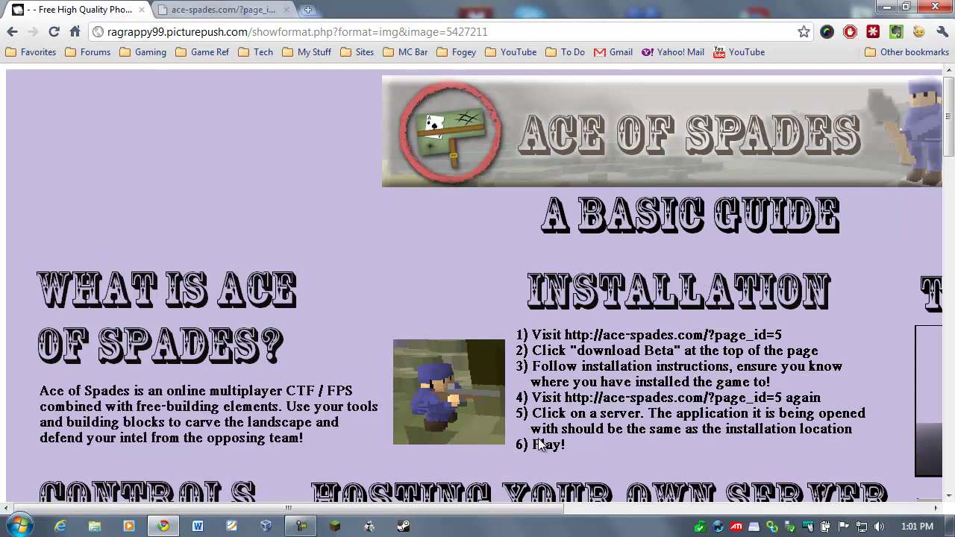
Read through the guide's installation, hosting, controls, tools and troubleshooting sections, and return to the wiki's main page
left_click_drag(429, 509, 470, 334)
scroll(470, 334, "down", 5)
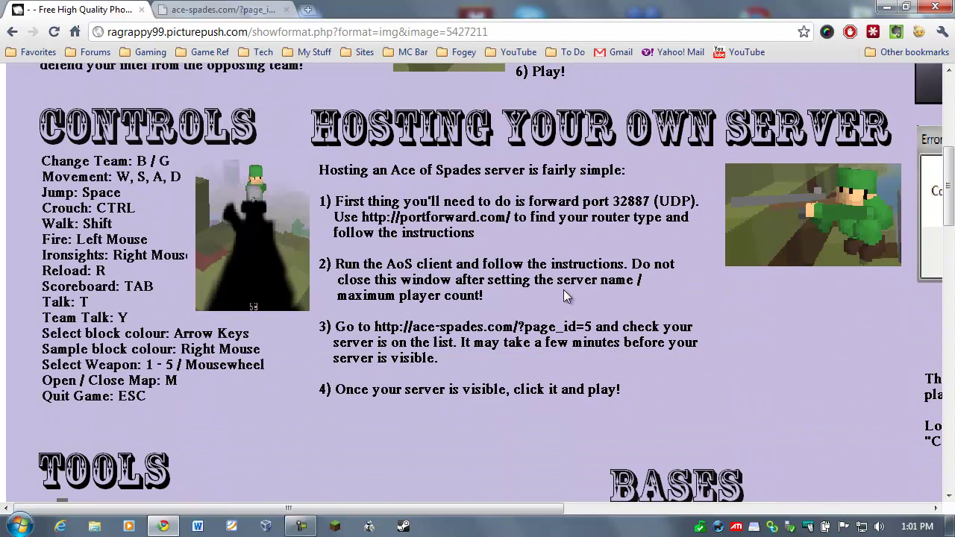
scroll(563, 289, "down", 1)
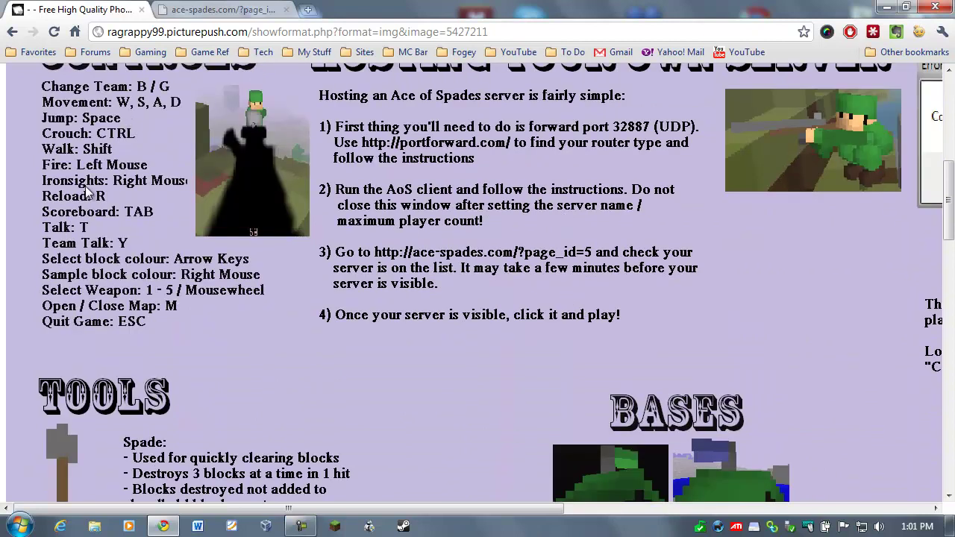
scroll(388, 334, "down", 5)
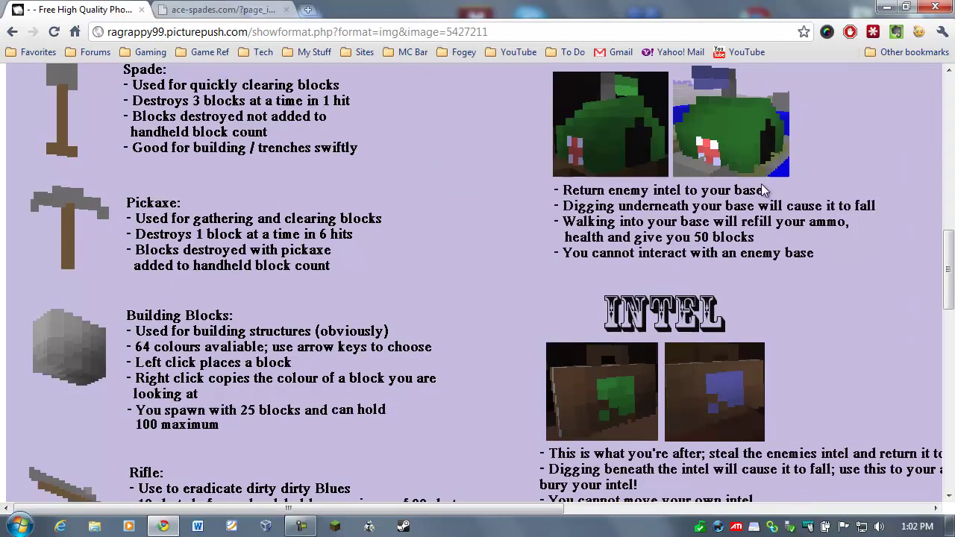
scroll(632, 357, "down", 4)
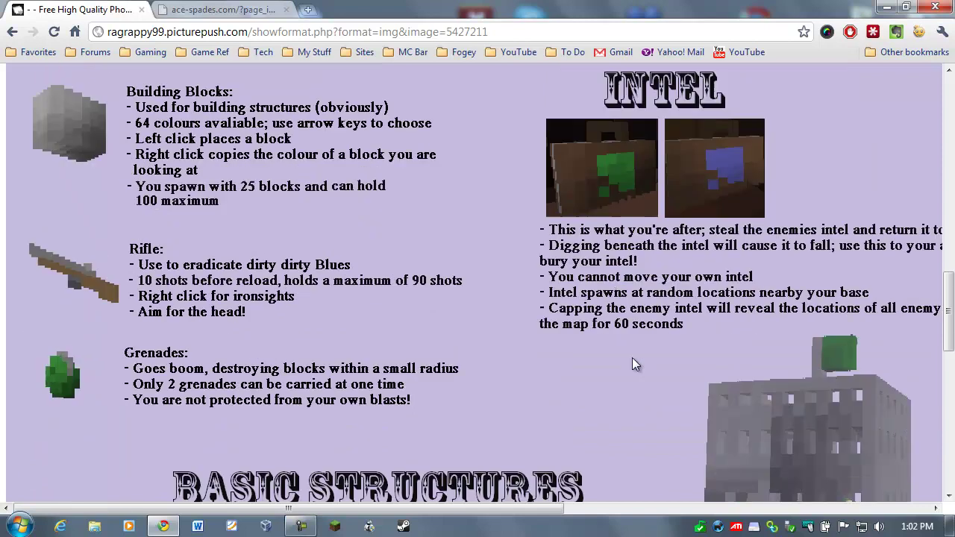
scroll(631, 364, "down", 6)
left_click_drag(484, 510, 813, 510)
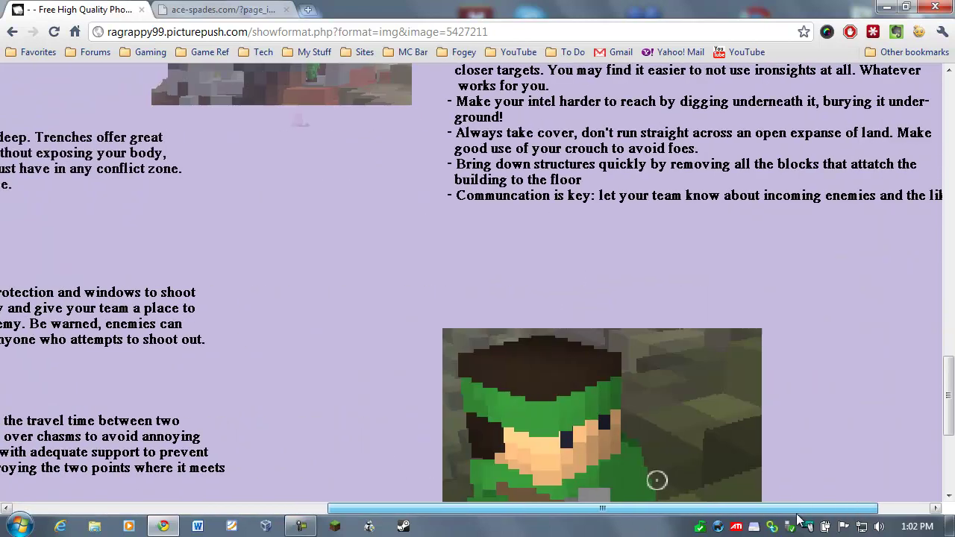
scroll(802, 373, "down", 4)
scroll(799, 370, "up", 20)
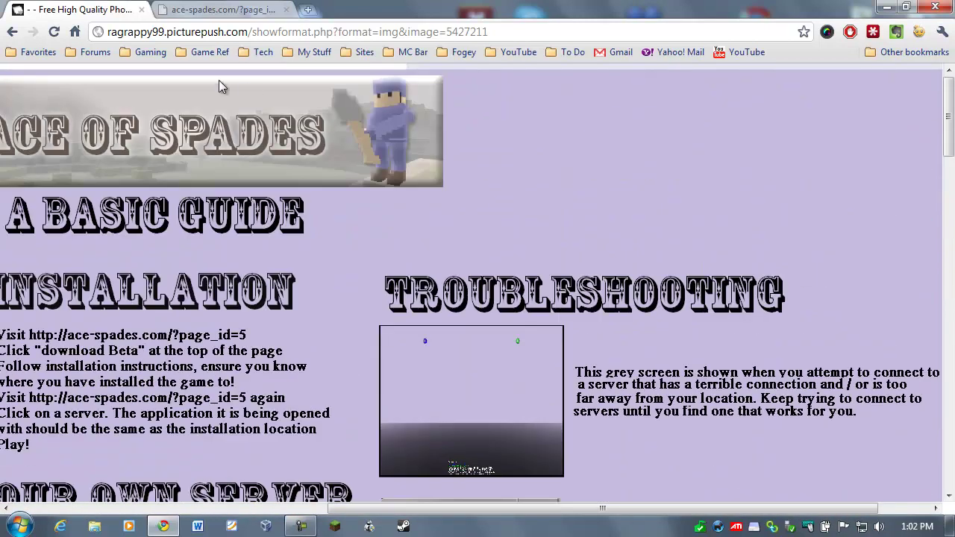
left_click(12, 31)
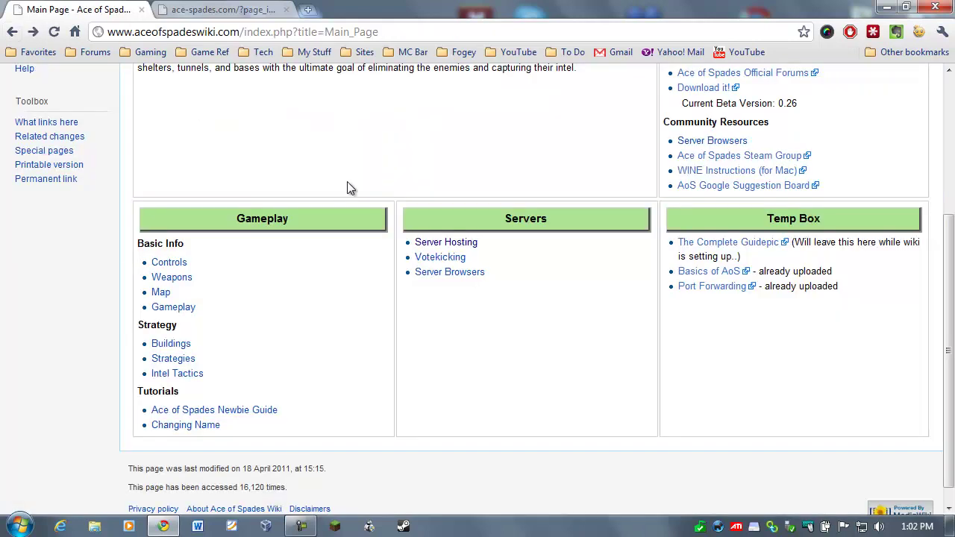
Return to the ace-spades.com server listing and refresh it
left_click(233, 10)
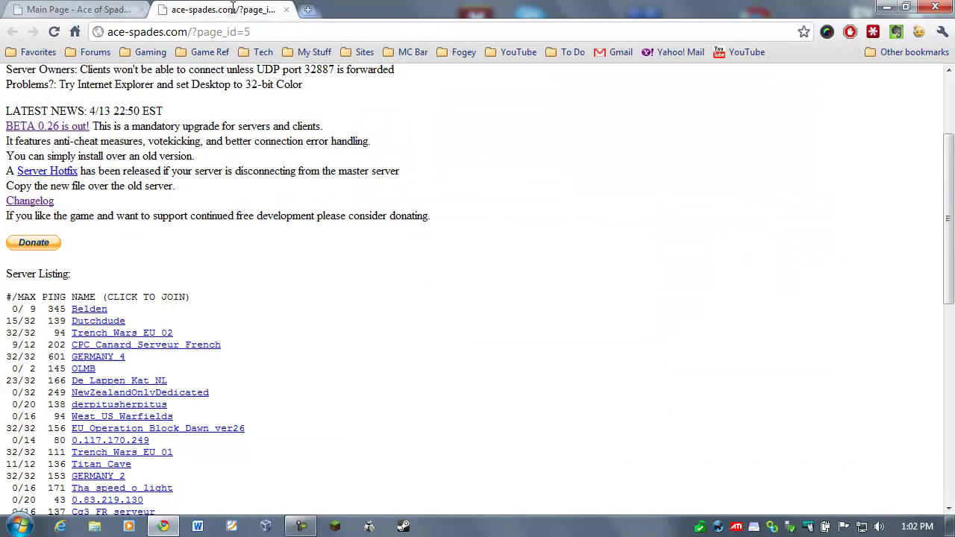
scroll(366, 275, "down", 2)
scroll(313, 311, "up", 2)
key("F5")
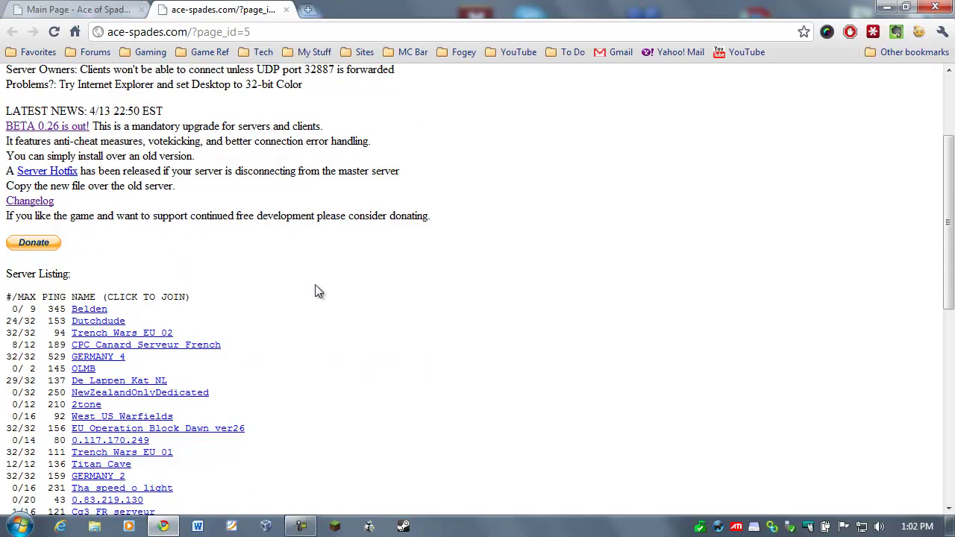
Find US East Beginners in the server listing, try to join it through the game client, and dismiss the resulting dialog
scroll(320, 291, "down", 2)
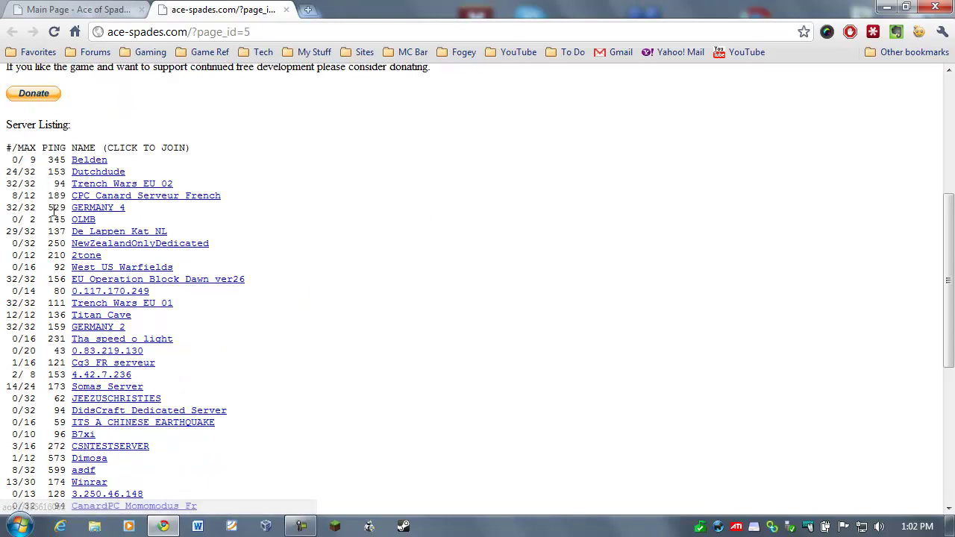
scroll(179, 286, "down", 1)
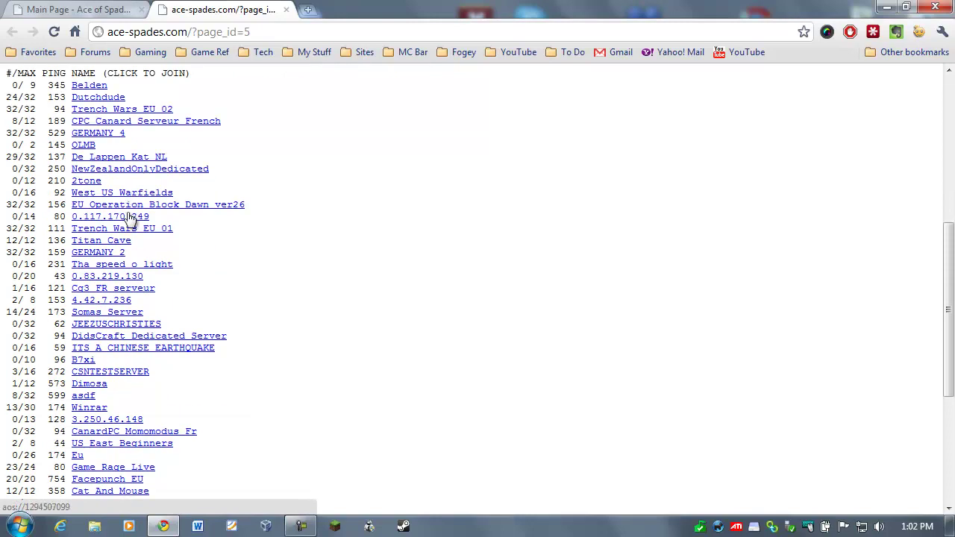
scroll(273, 372, "down", 1)
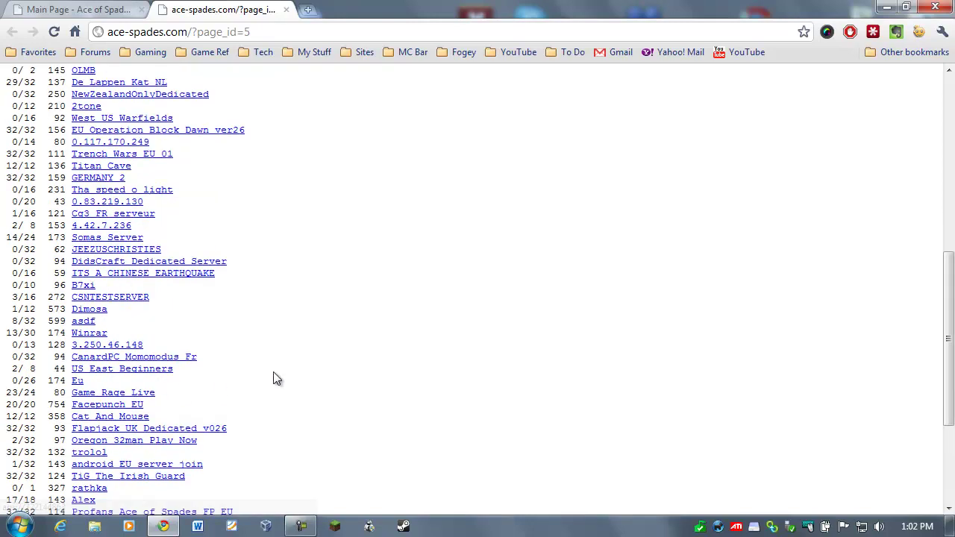
left_click(95, 371)
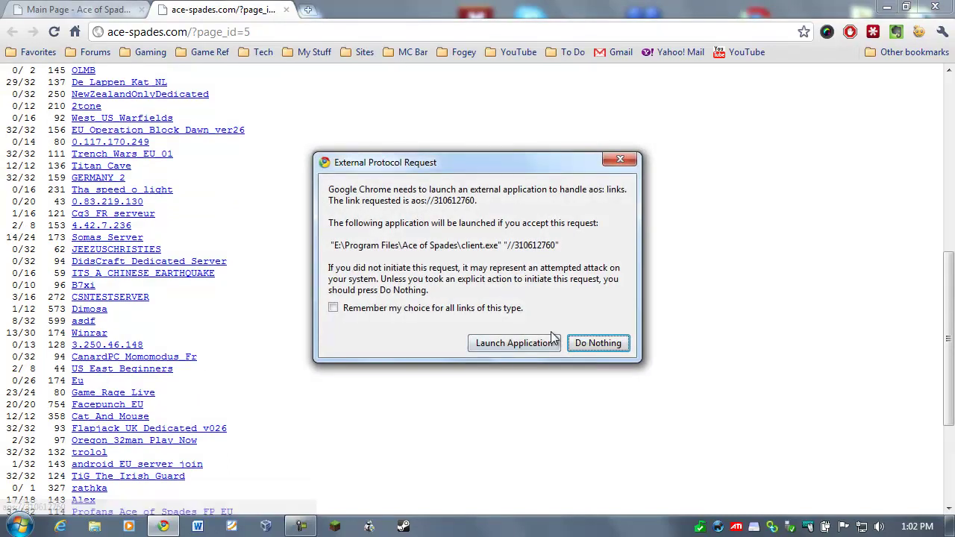
left_click_drag(426, 165, 426, 130)
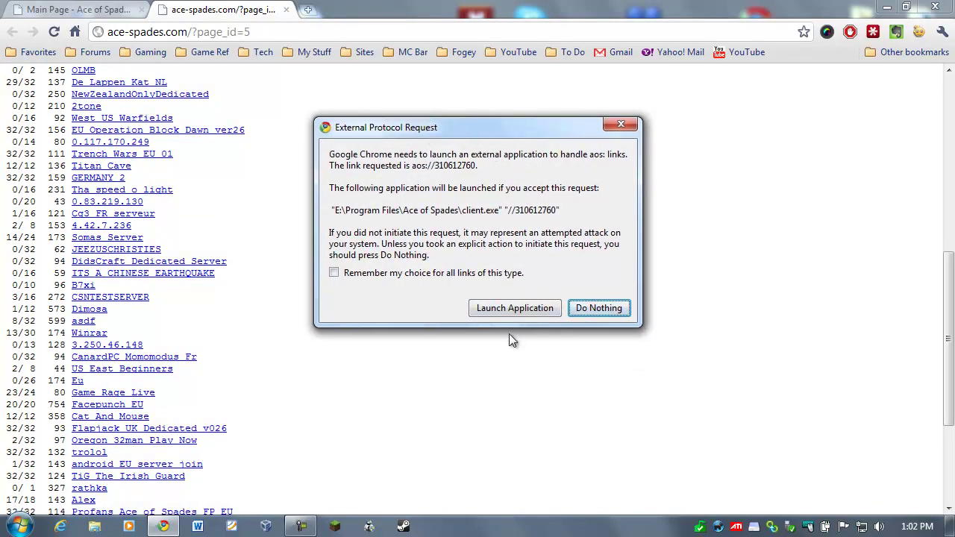
left_click(494, 309)
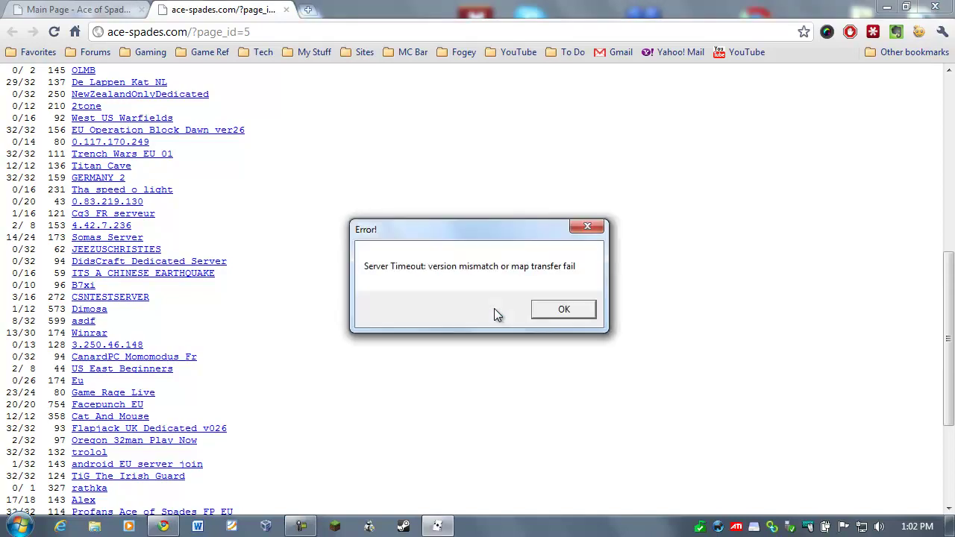
left_click(561, 311)
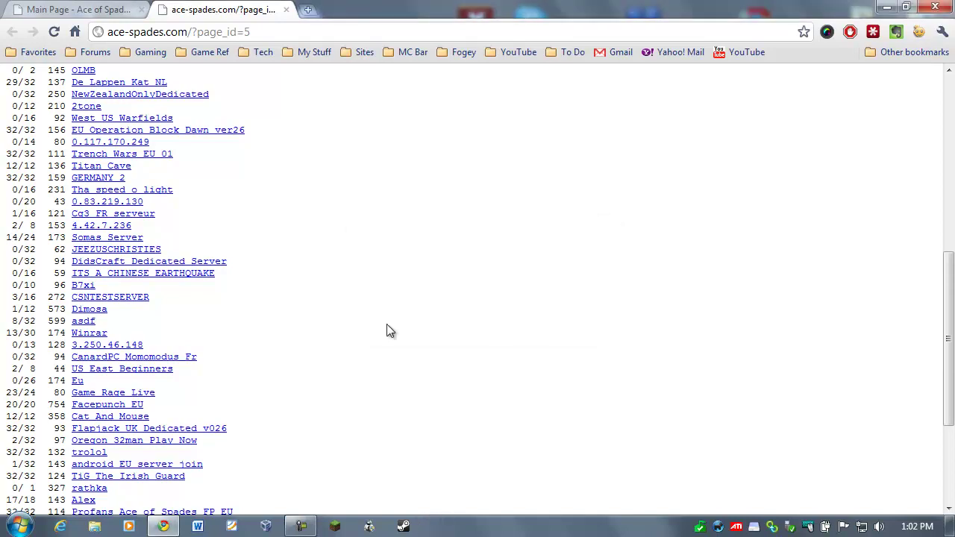
Retry joining the US East Beginners server twice through the game client
left_click(157, 371)
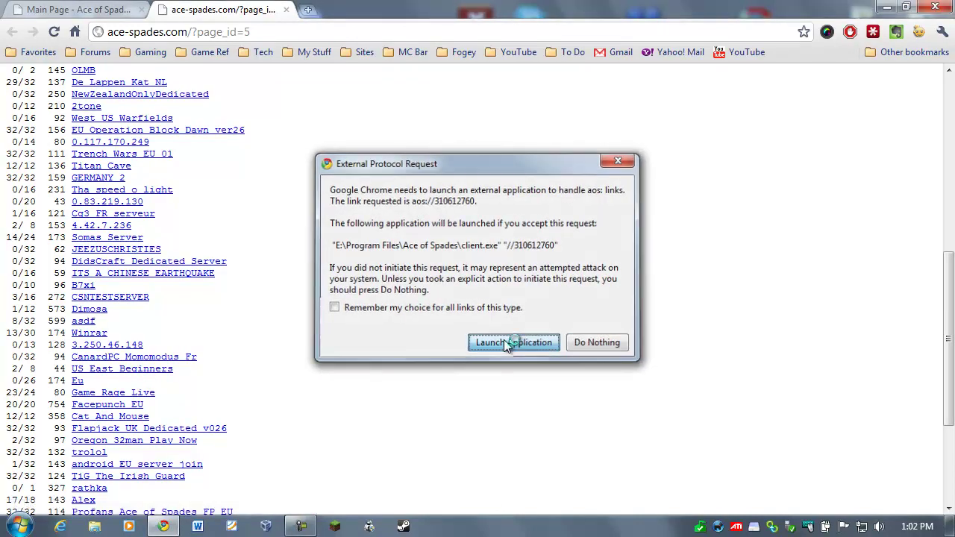
left_click(504, 340)
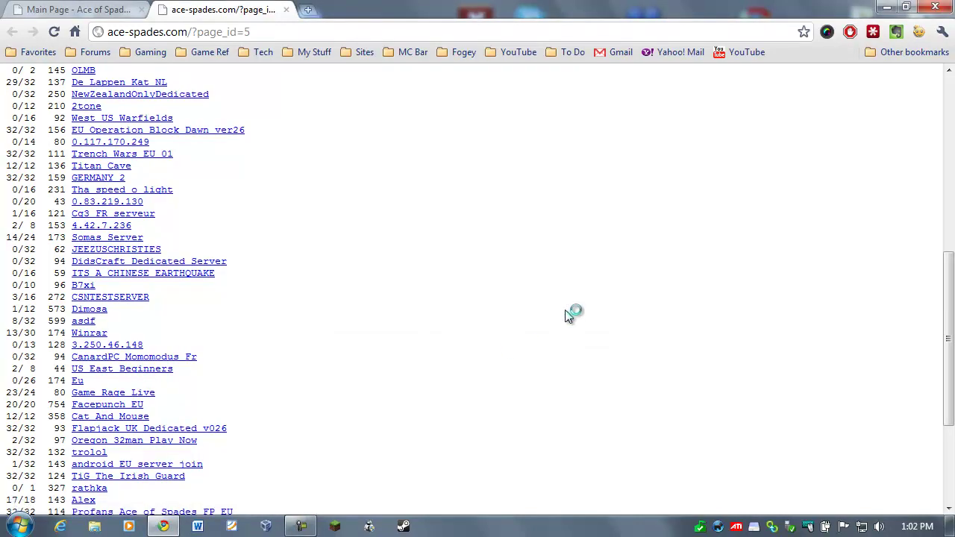
left_click(564, 310)
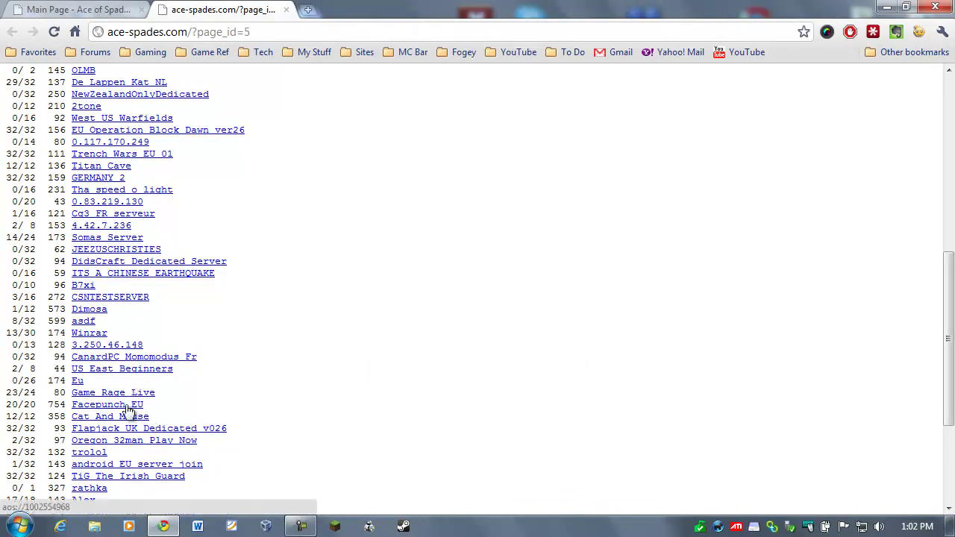
left_click(119, 393)
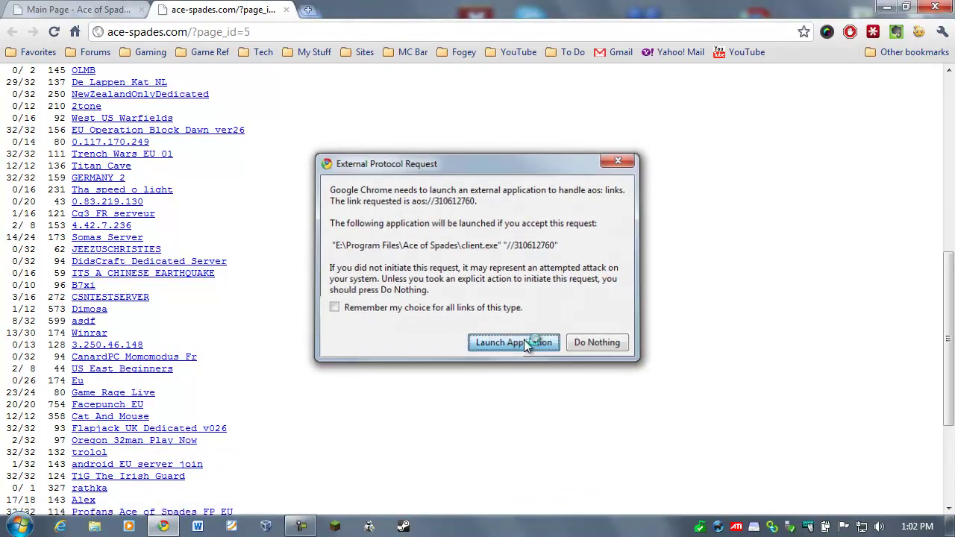
left_click(524, 340)
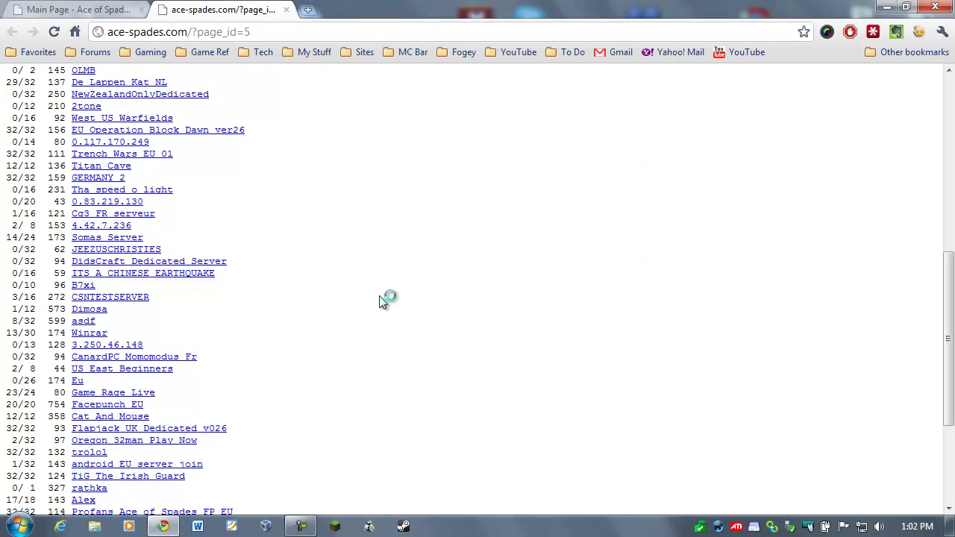
left_click(572, 309)
Refresh the server listing, find Somas Server and launch the game client to join it
scroll(369, 331, "up", 5)
scroll(370, 331, "down", 3)
scroll(376, 331, "down", 5)
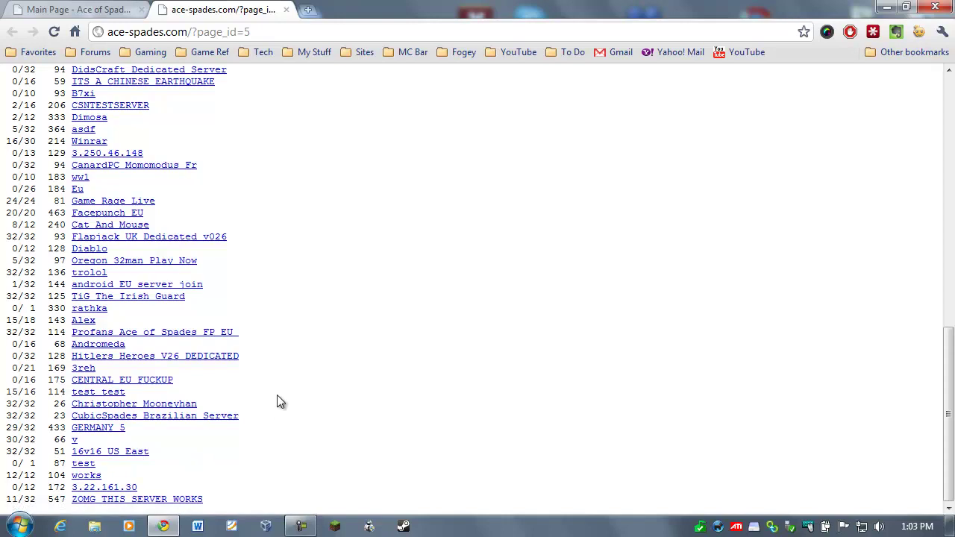
scroll(277, 394, "up", 2)
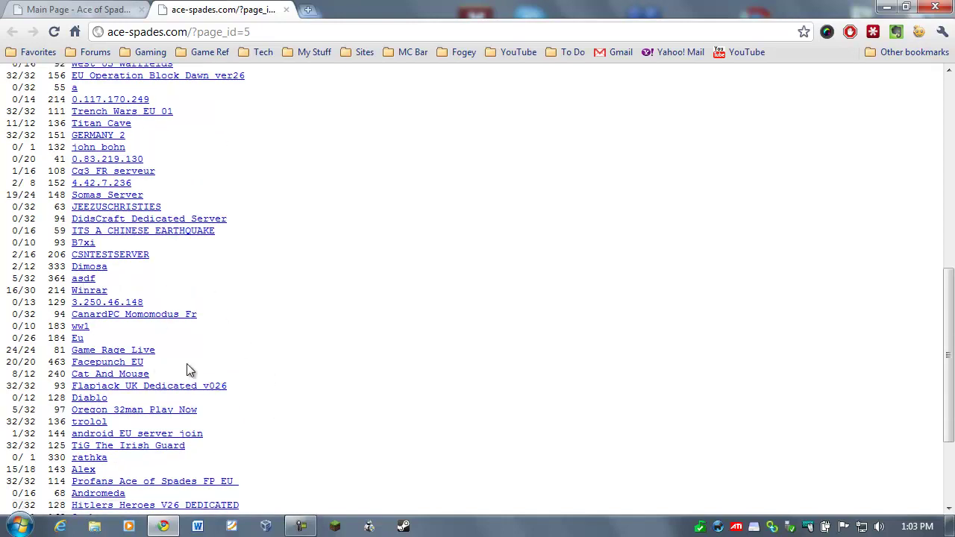
scroll(234, 302, "up", 2)
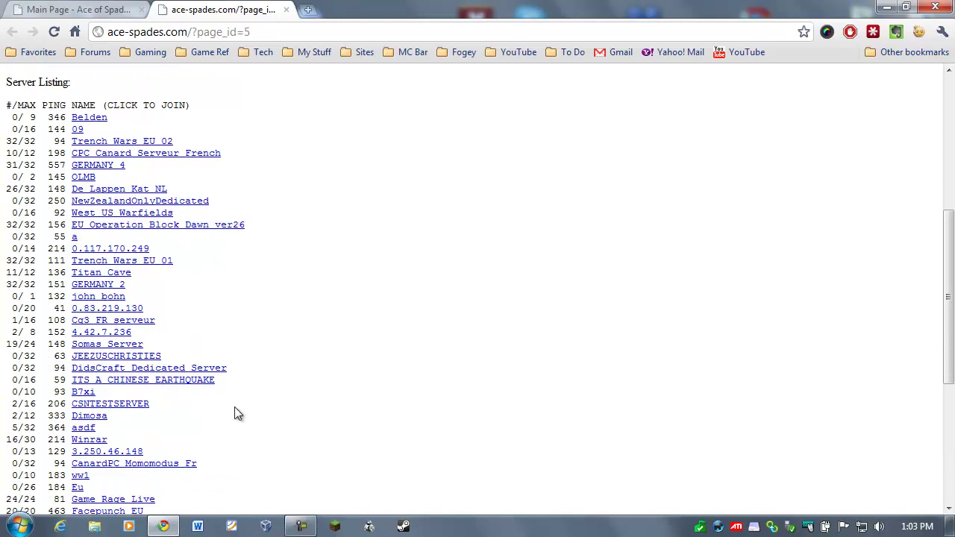
left_click(126, 344)
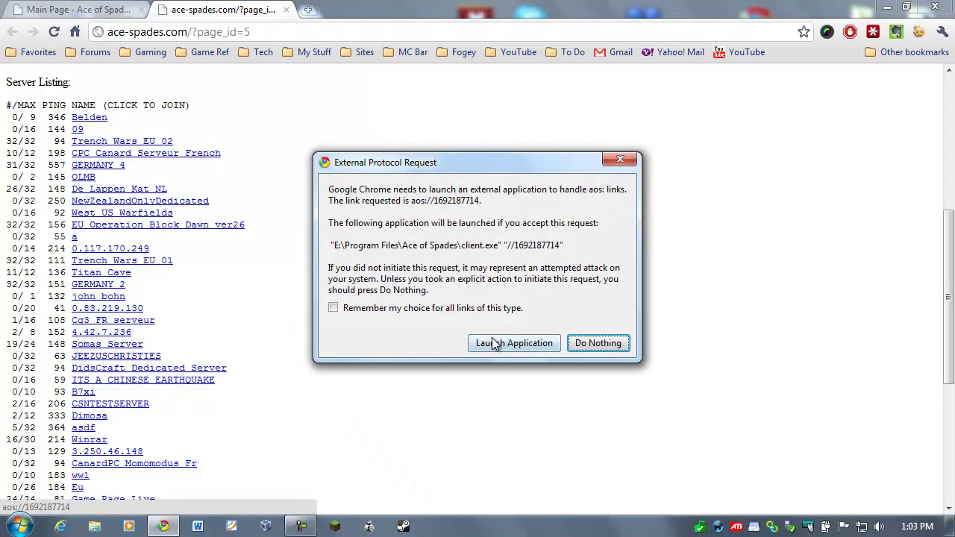
left_click(501, 344)
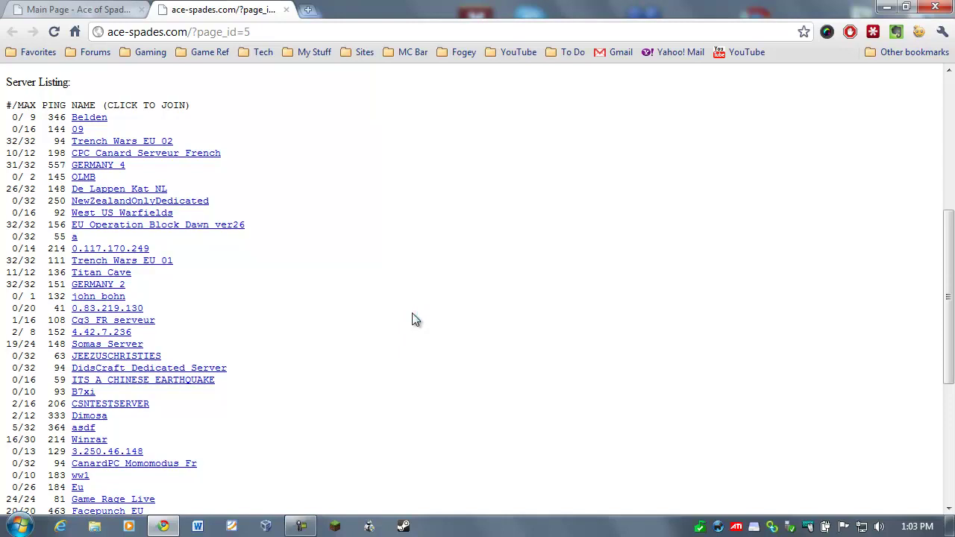
scroll(449, 356, "down", 2)
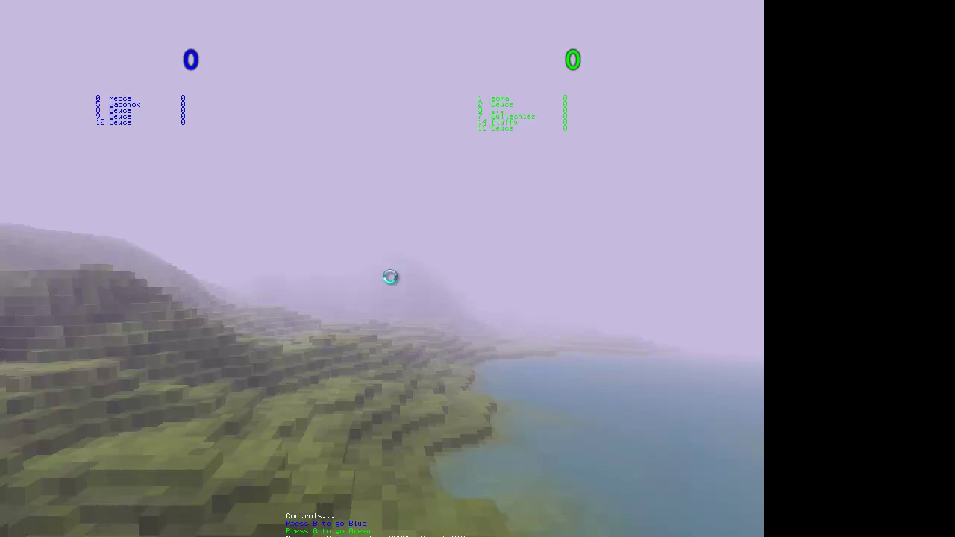
Choose a team to enter the match, and quit the game back to the server listing
key("b")
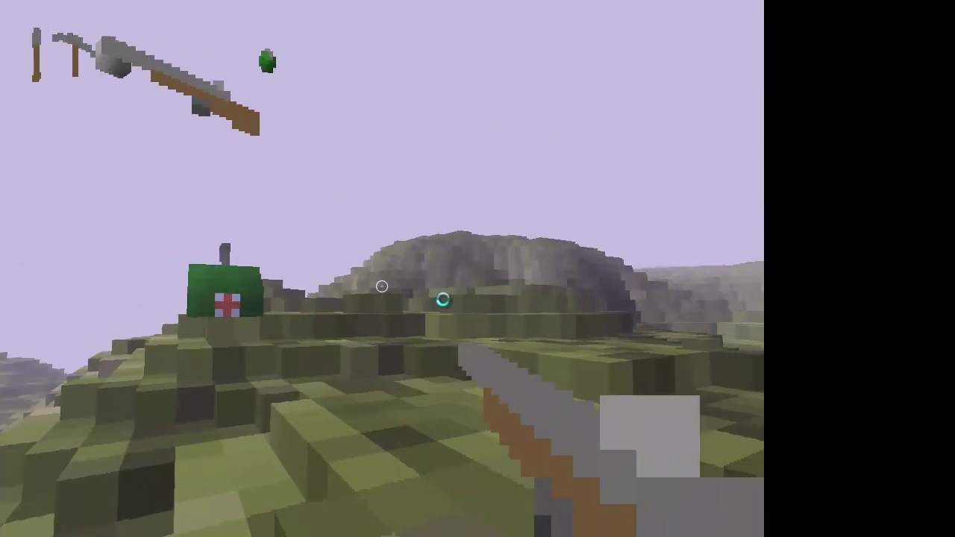
key("alt+F4")
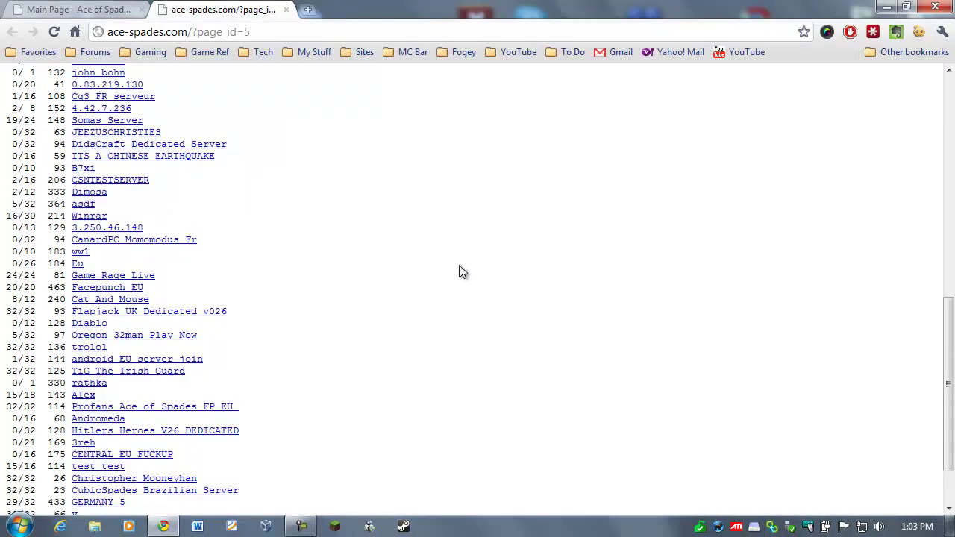
Look over the download links, hosting notes and latest news above the server listing
scroll(458, 269, "up", 3)
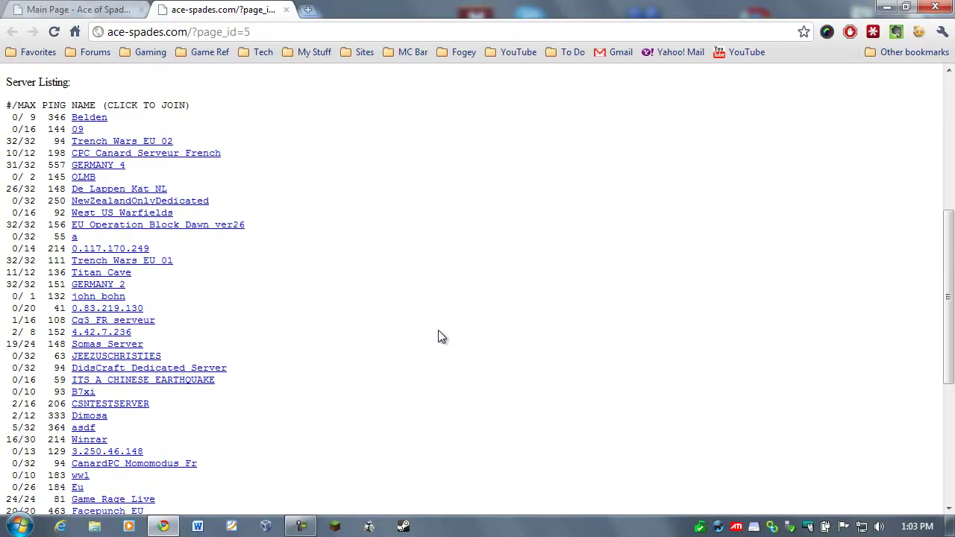
scroll(441, 335, "up", 5)
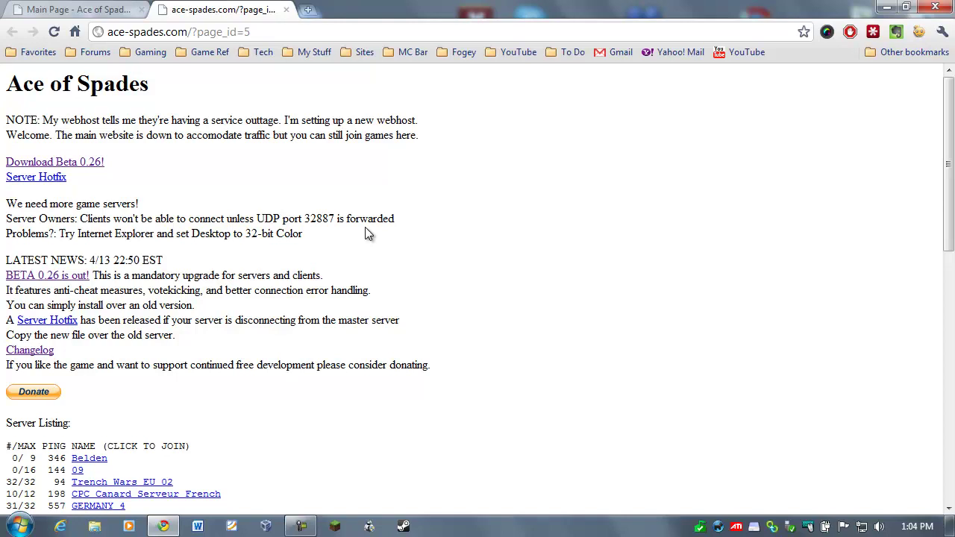
scroll(364, 227, "down", 2)
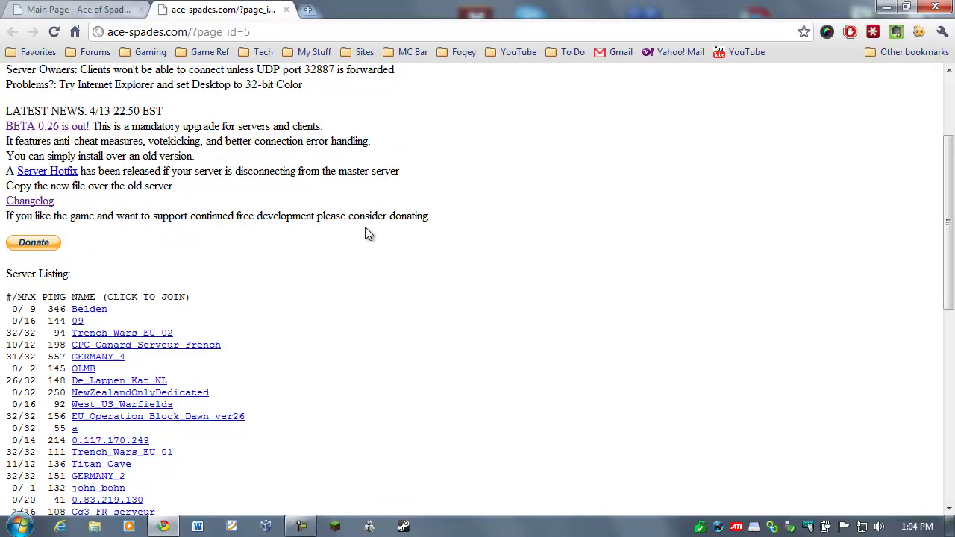
scroll(365, 227, "down", 1)
scroll(365, 227, "up", 3)
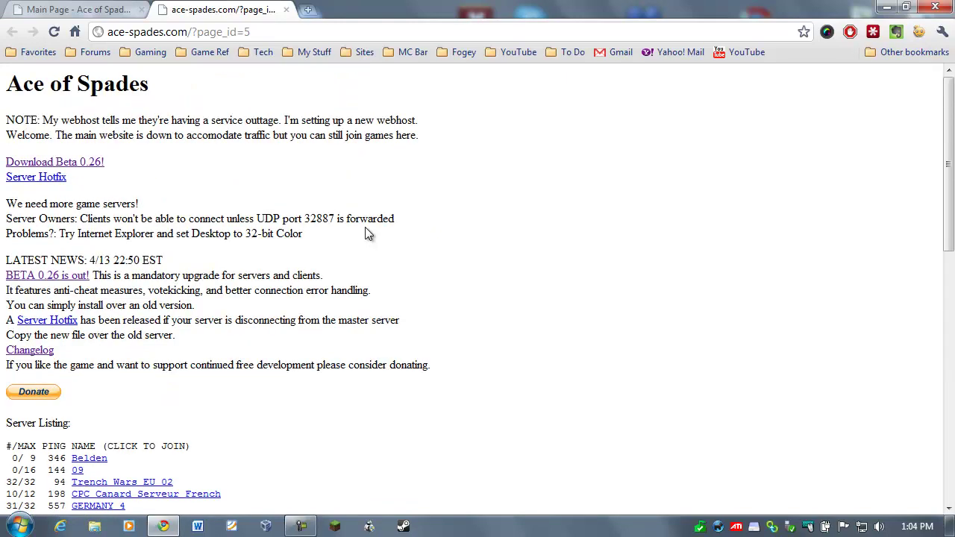